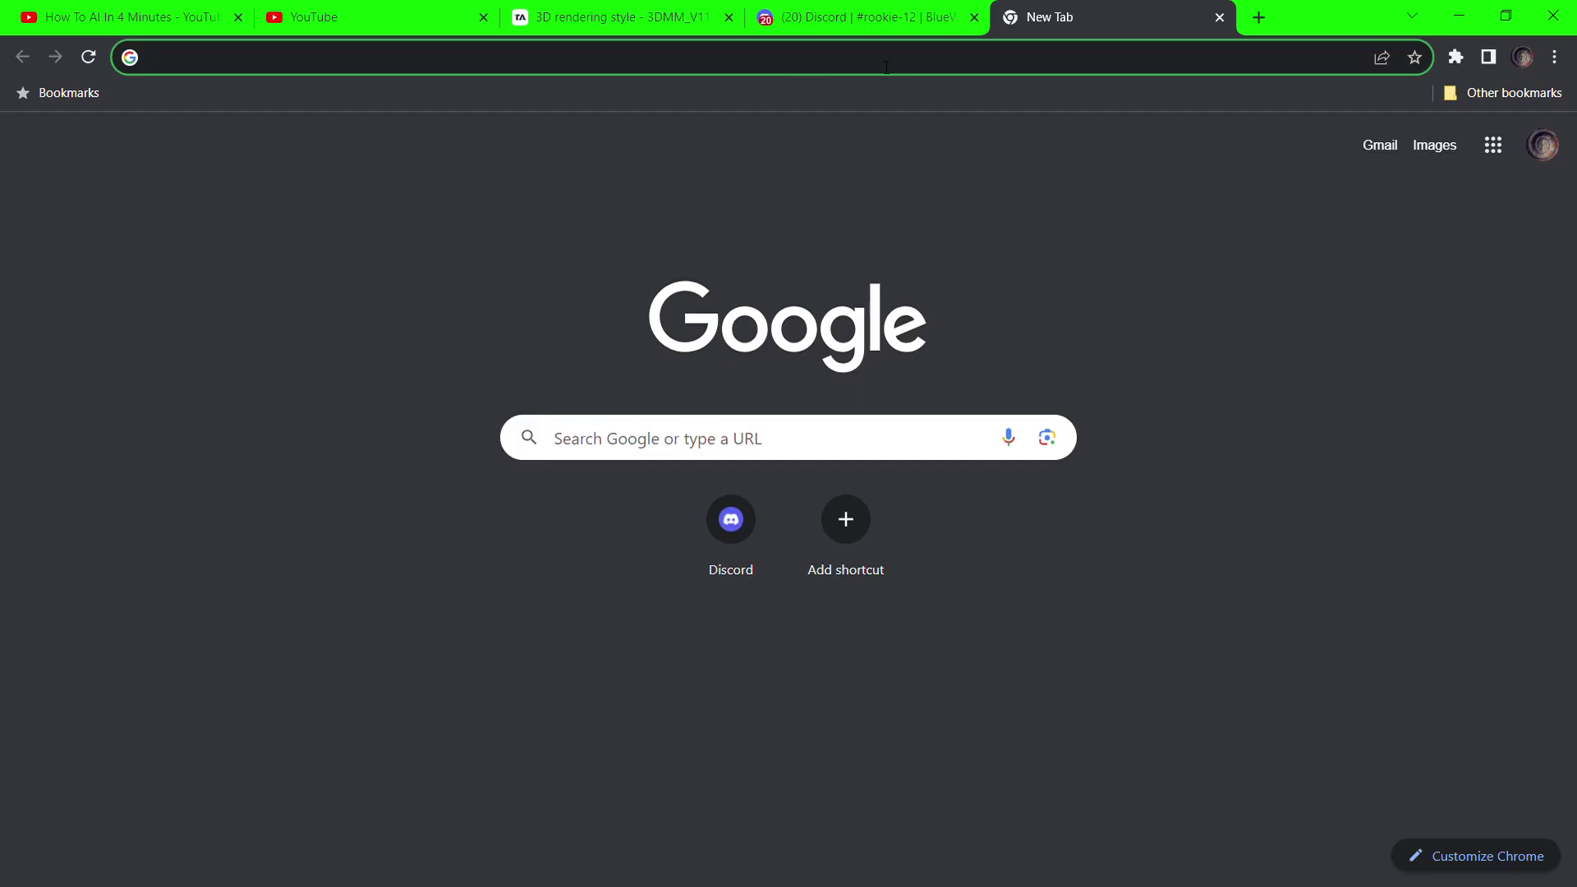
Search 'bluewillow' in Chrome and open the Blue Willow (Beta) site to reach its Discord invite
type("blue")
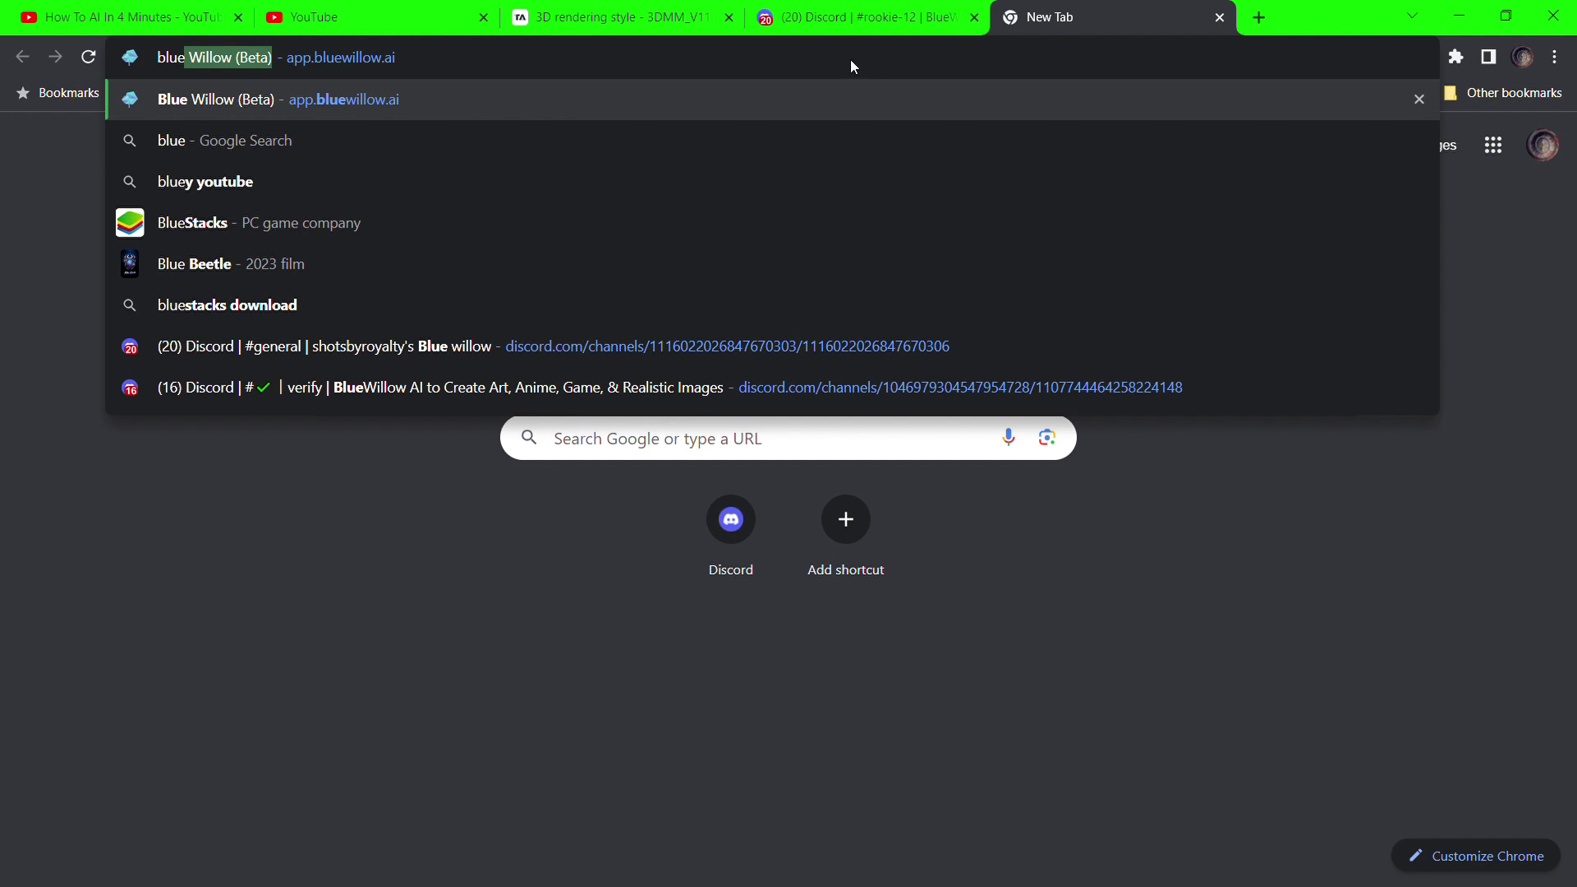
type("w")
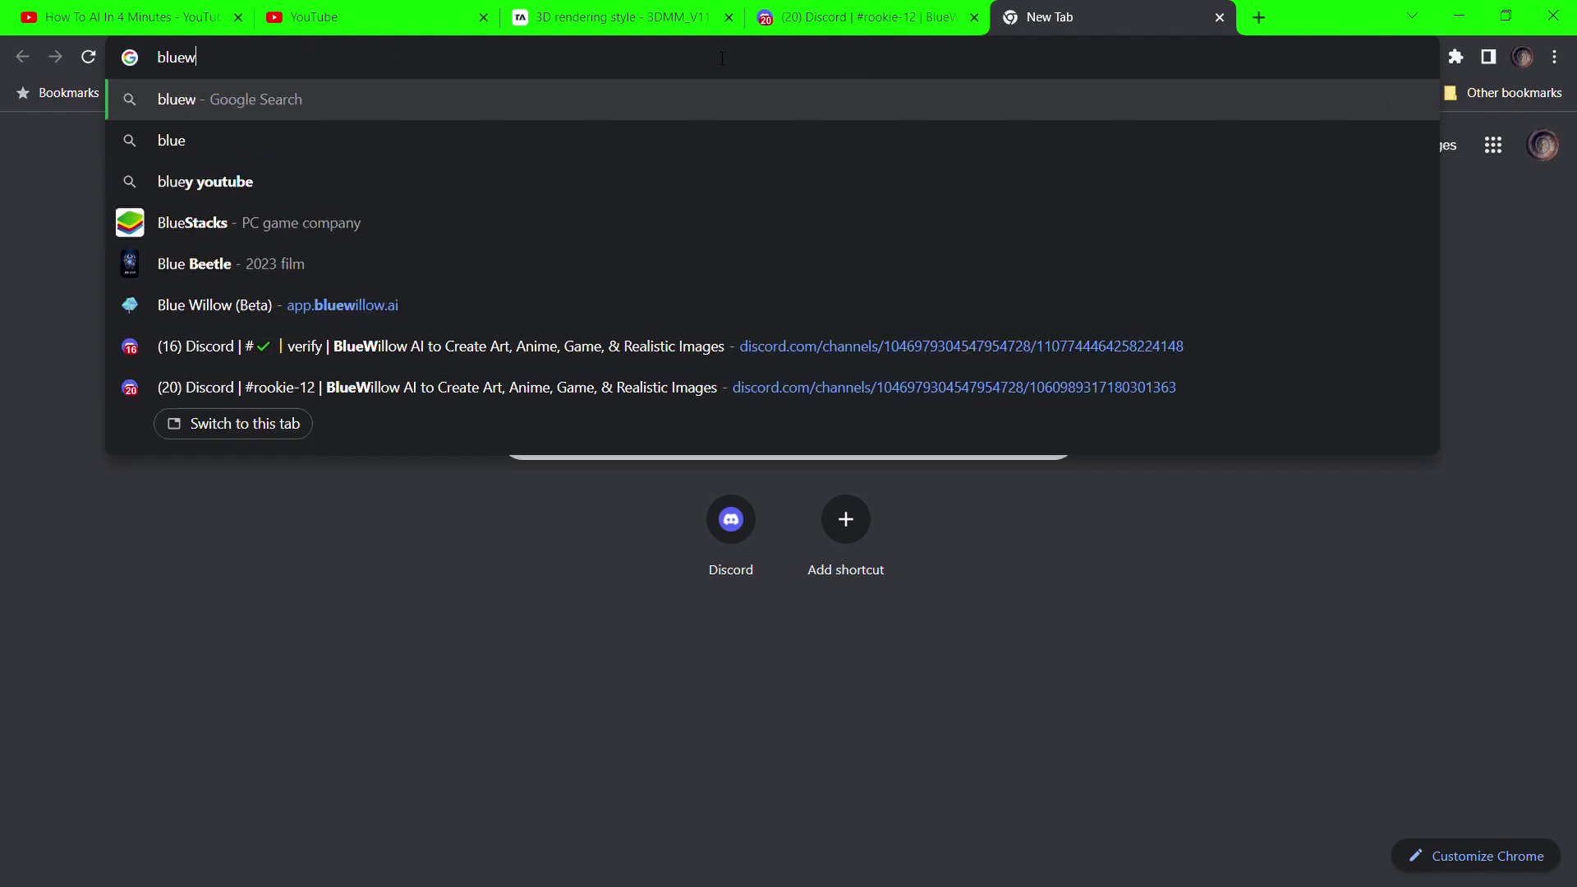
type("illo")
left_click(436, 305)
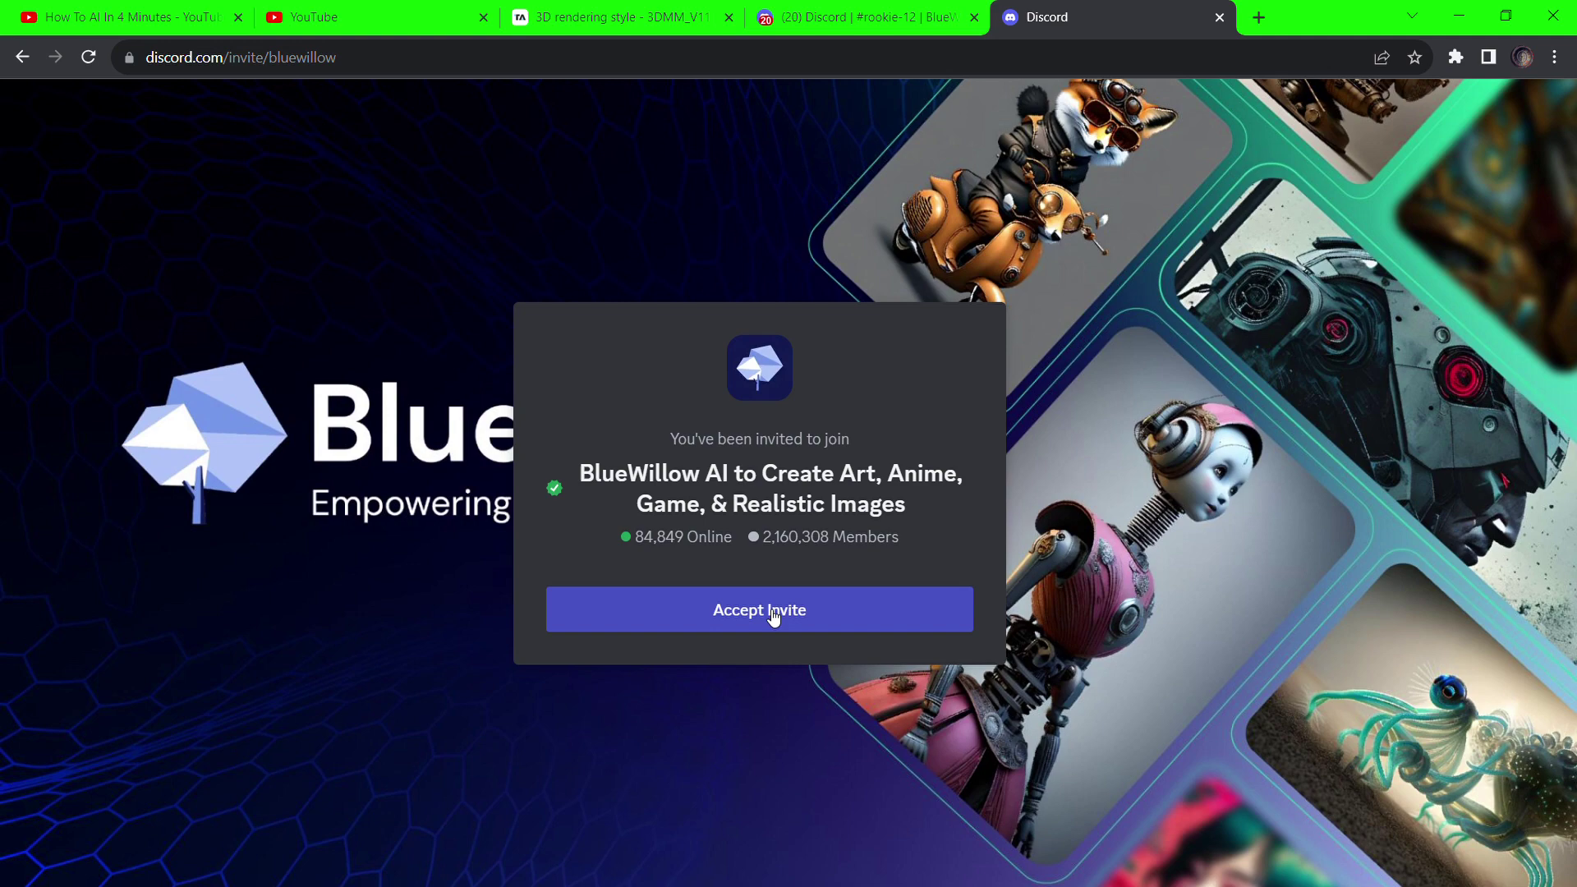
Join the BlueWillow AI server and create your own server named 'My Bluewillow'
left_click(772, 617)
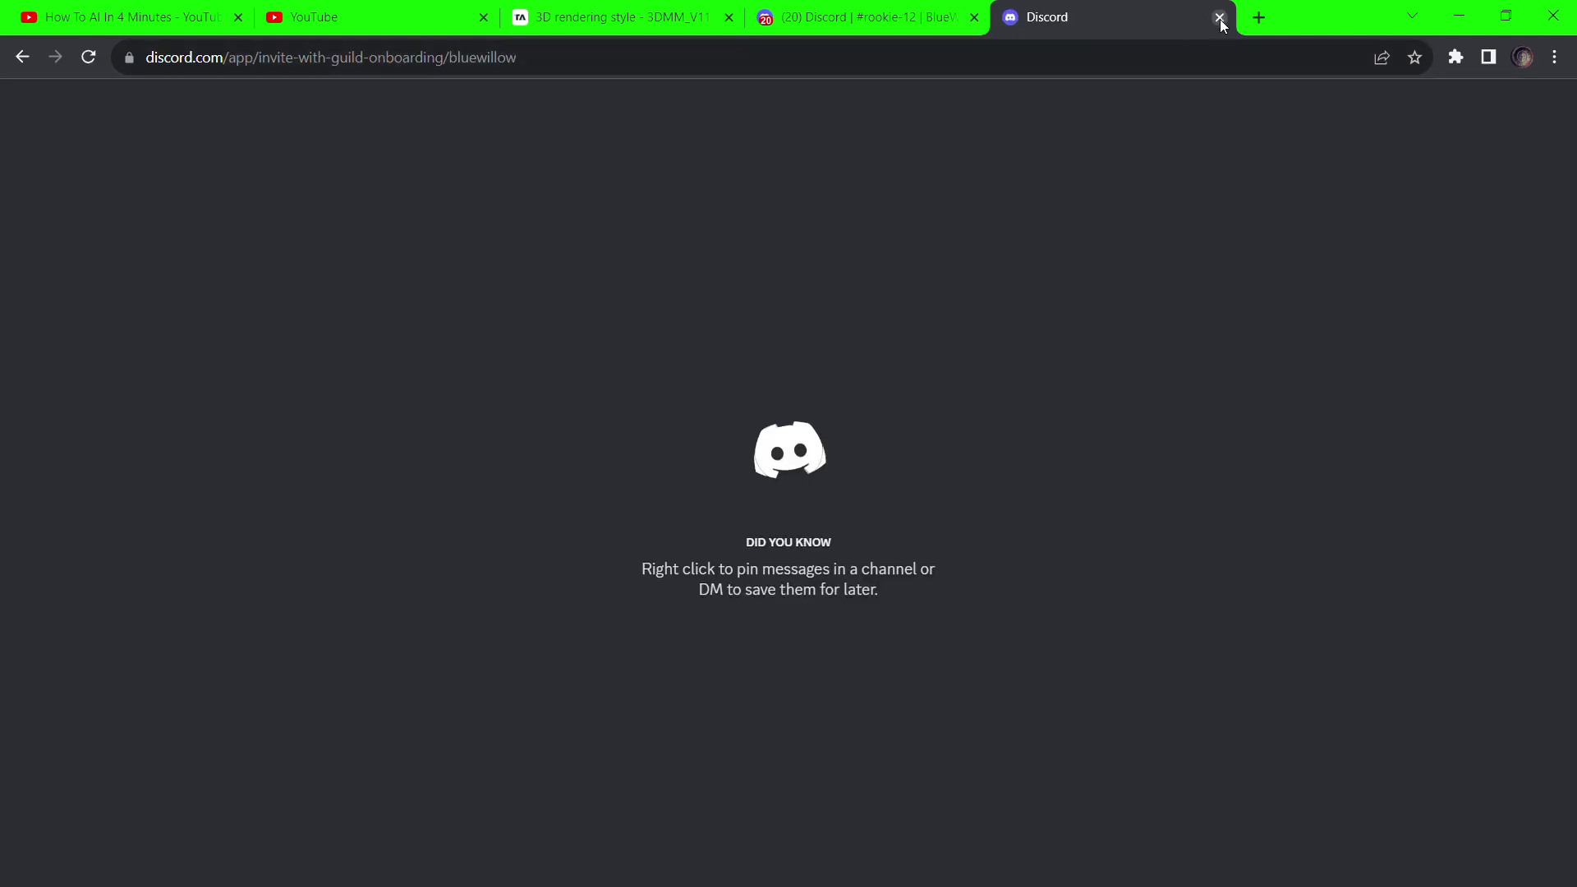
left_click(1219, 18)
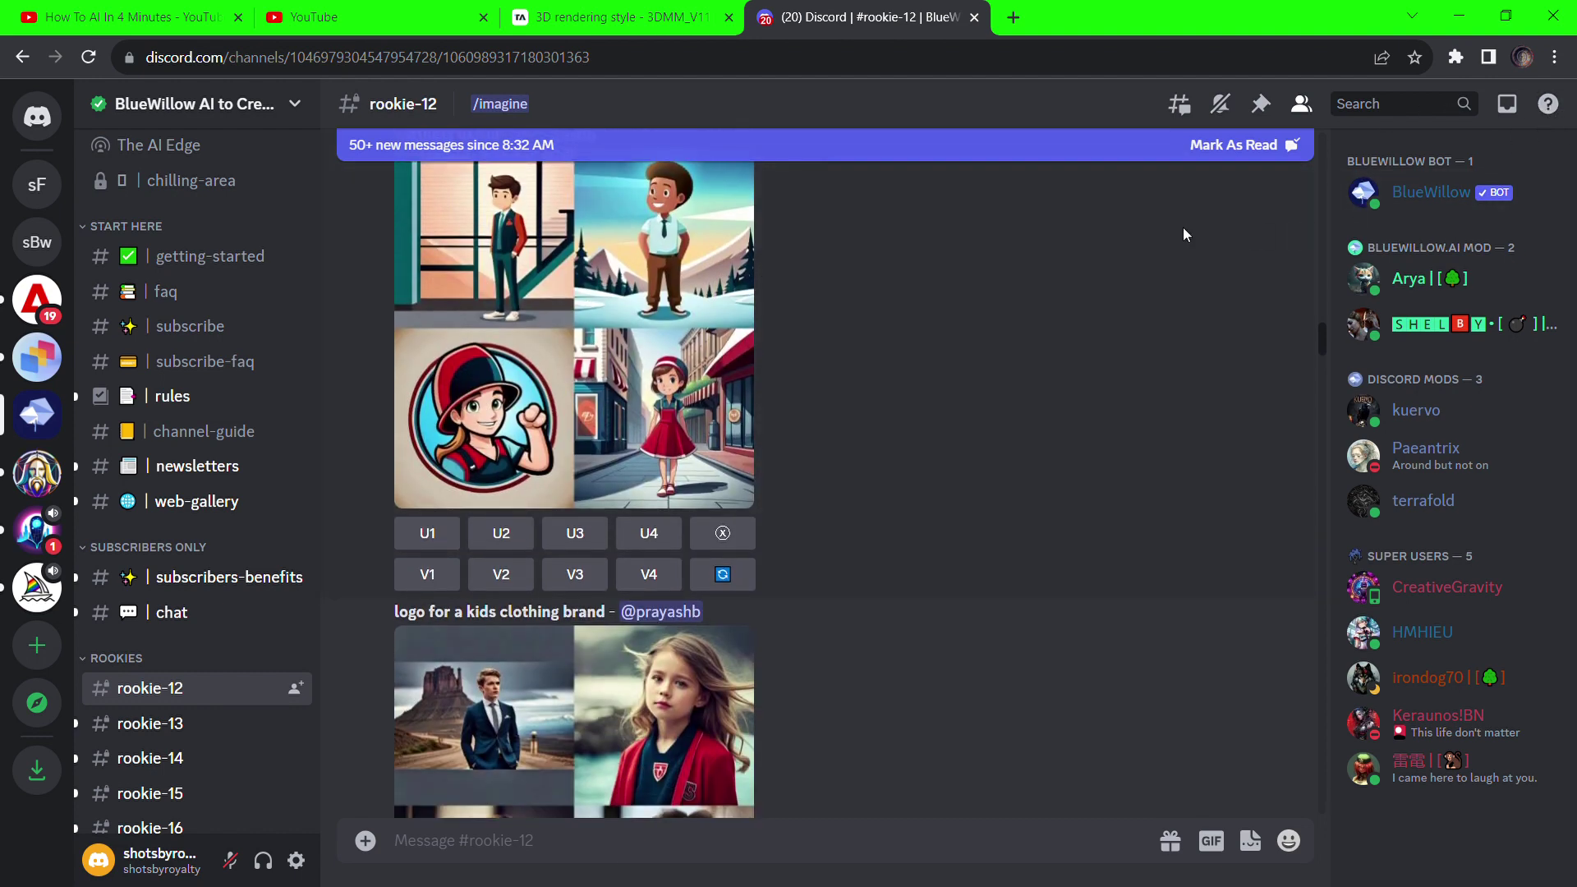
left_click(36, 648)
left_click(921, 366)
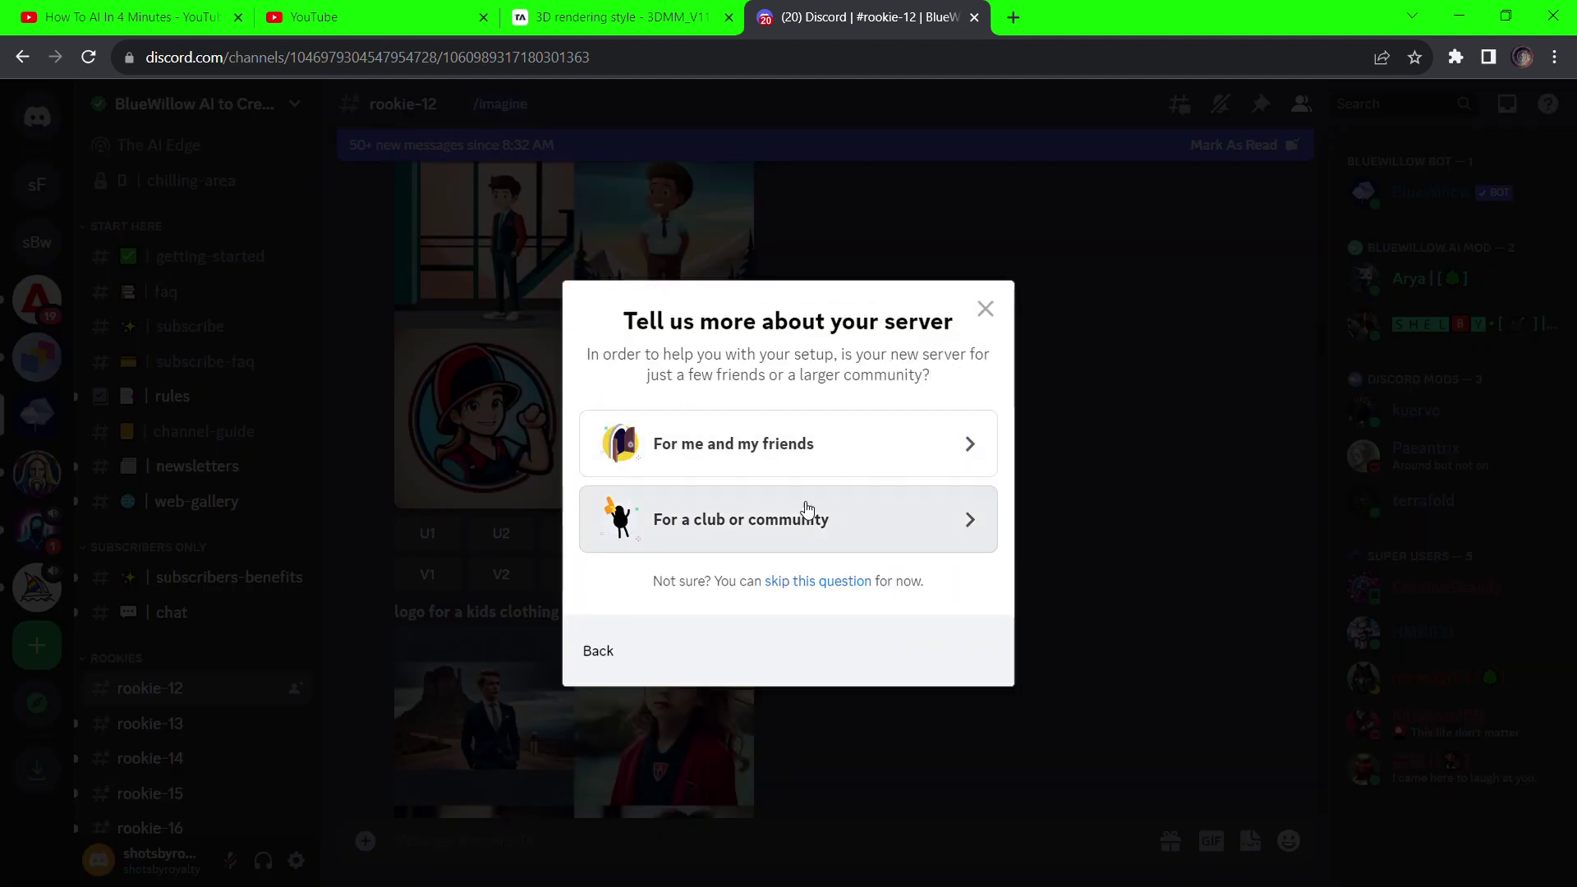
left_click(802, 513)
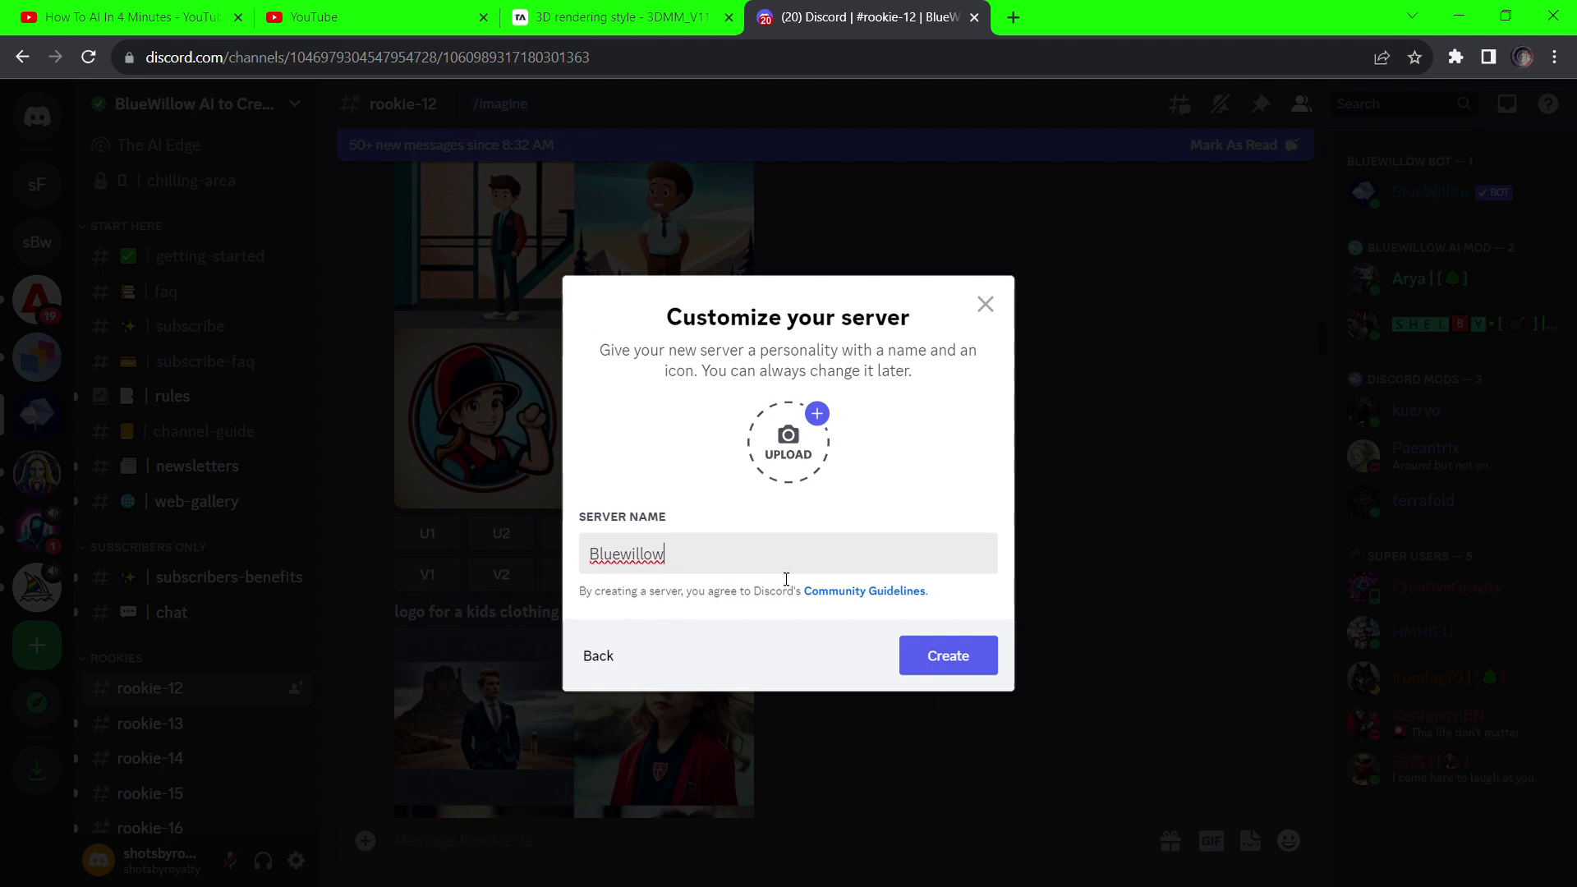
type("MY")
key("BackSpace")
type("y")
left_click(943, 657)
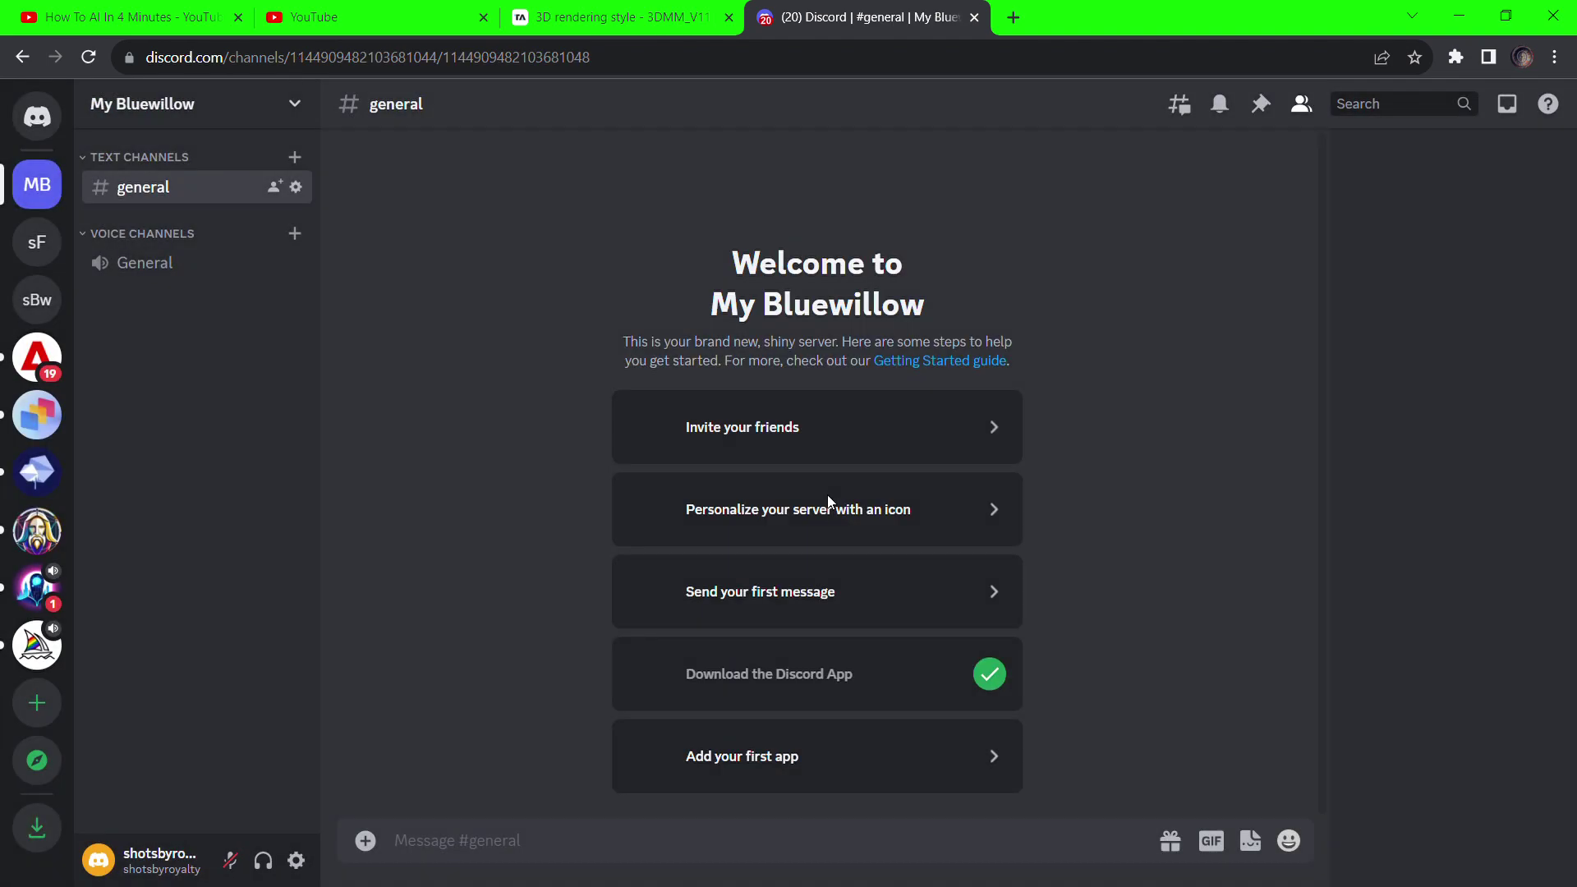
Add the BlueWillow bot to the My Bluewillow server and authorize its permissions
left_click(36, 472)
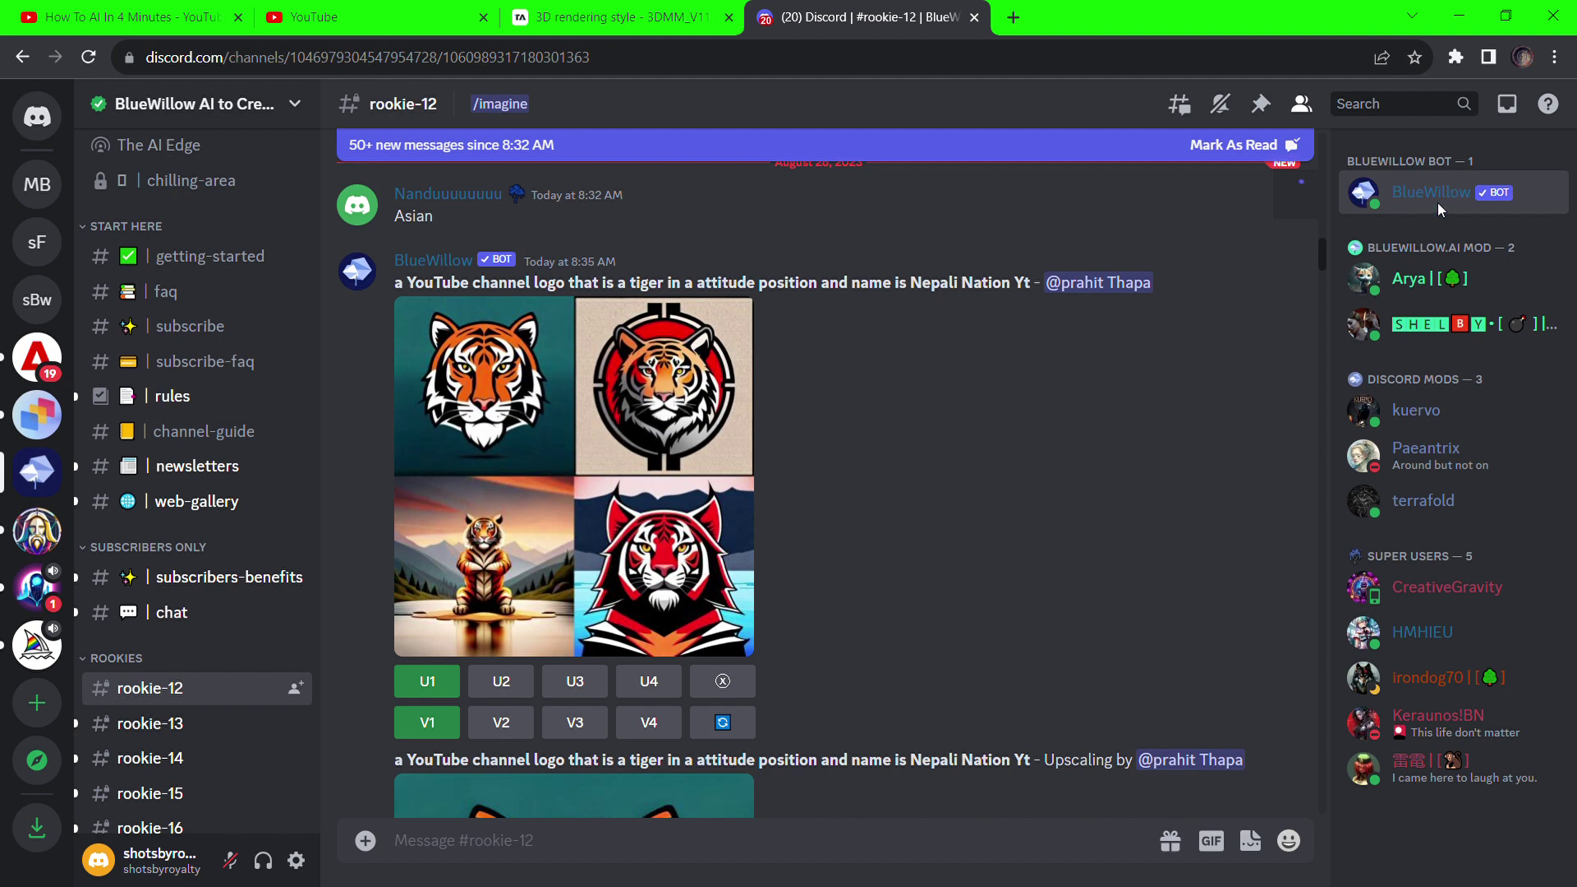
left_click(1437, 197)
left_click(1174, 390)
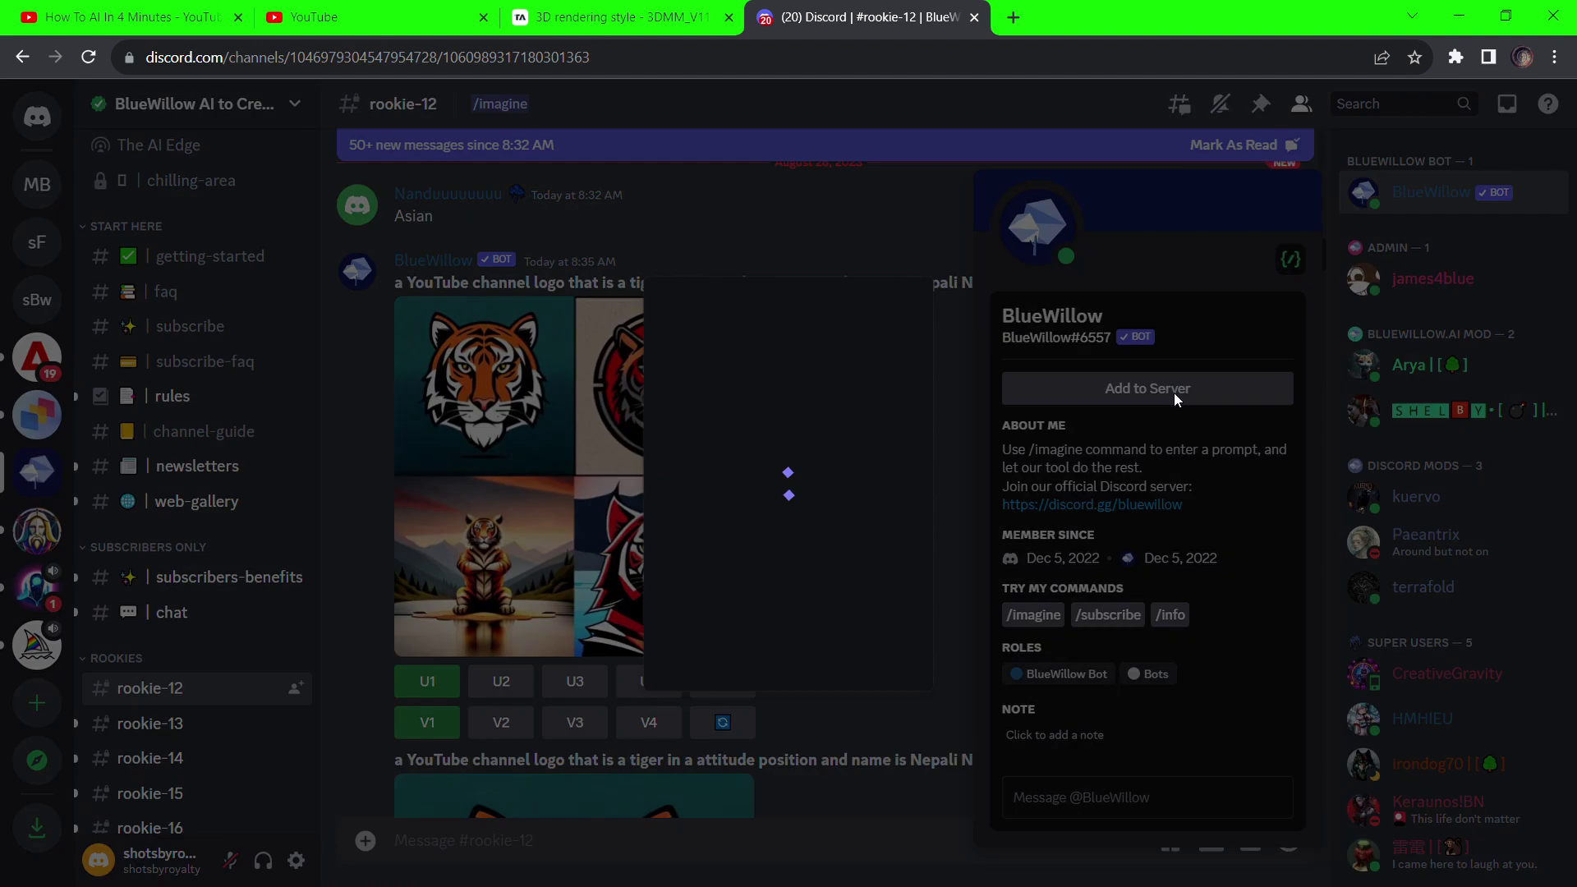
left_click(949, 601)
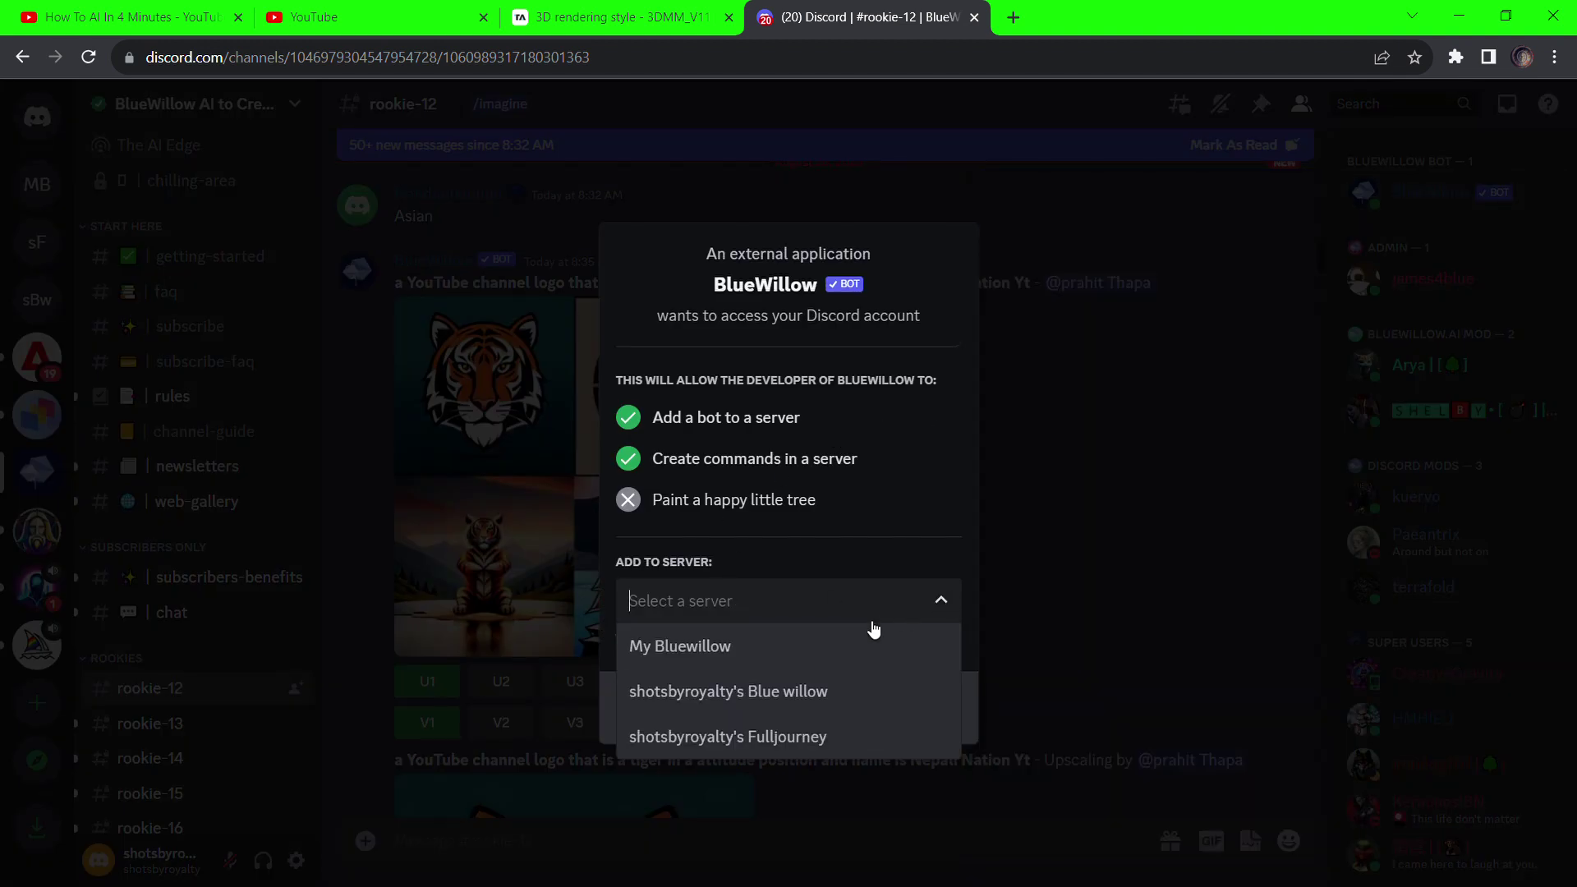
left_click(837, 645)
left_click(930, 702)
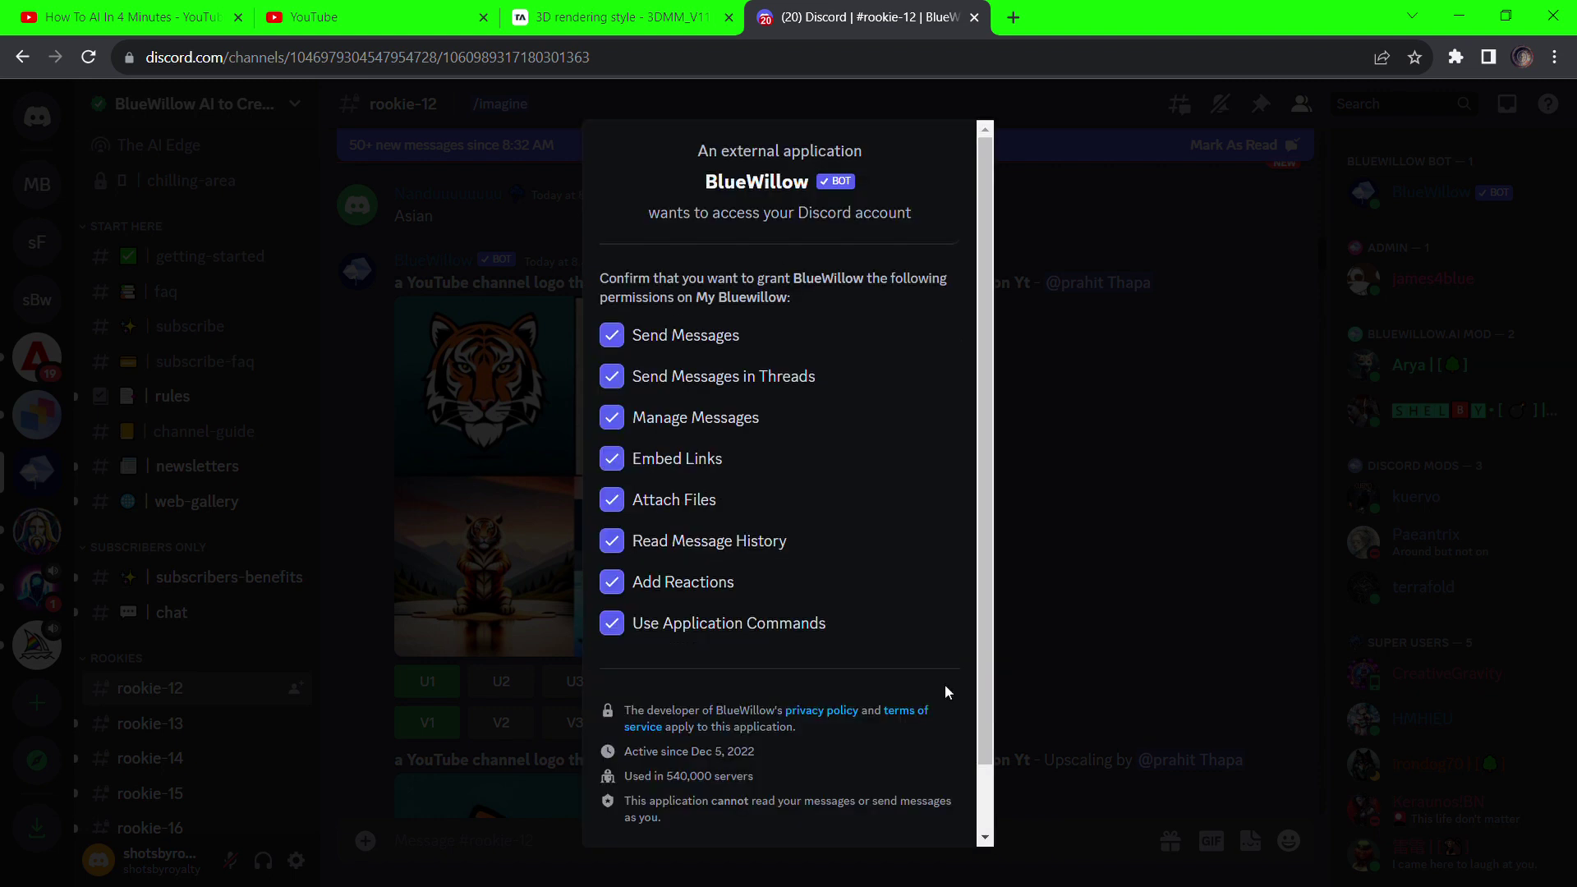
scroll(944, 683, "down", 2)
left_click(912, 812)
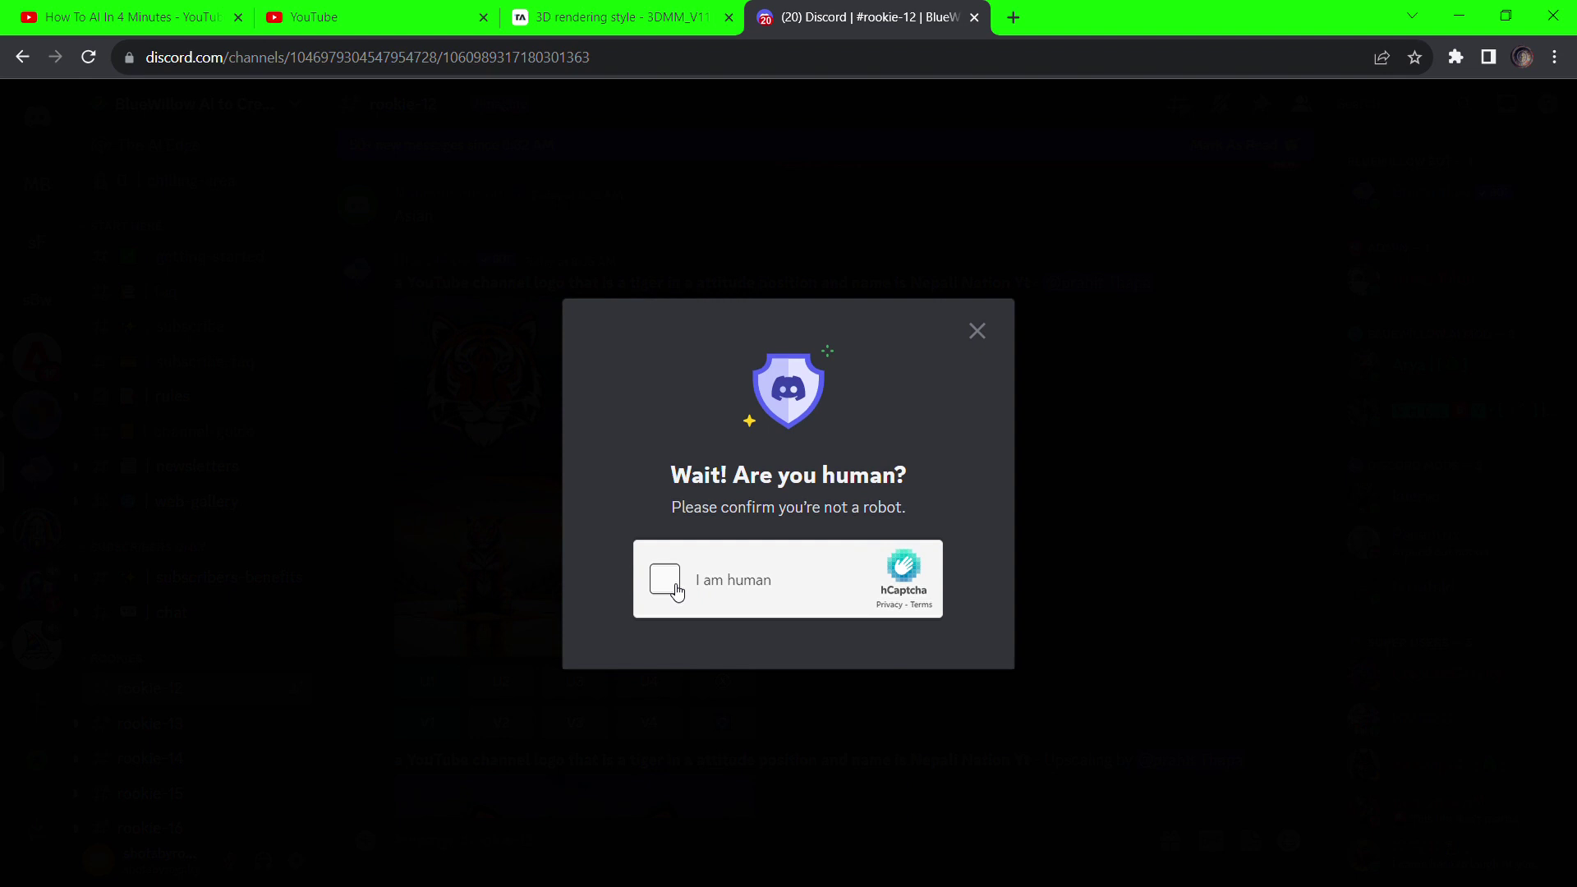
Solve the dolphin captcha and go to the My Bluewillow server
left_click(665, 579)
left_click(1030, 723)
left_click(1050, 849)
left_click(1029, 457)
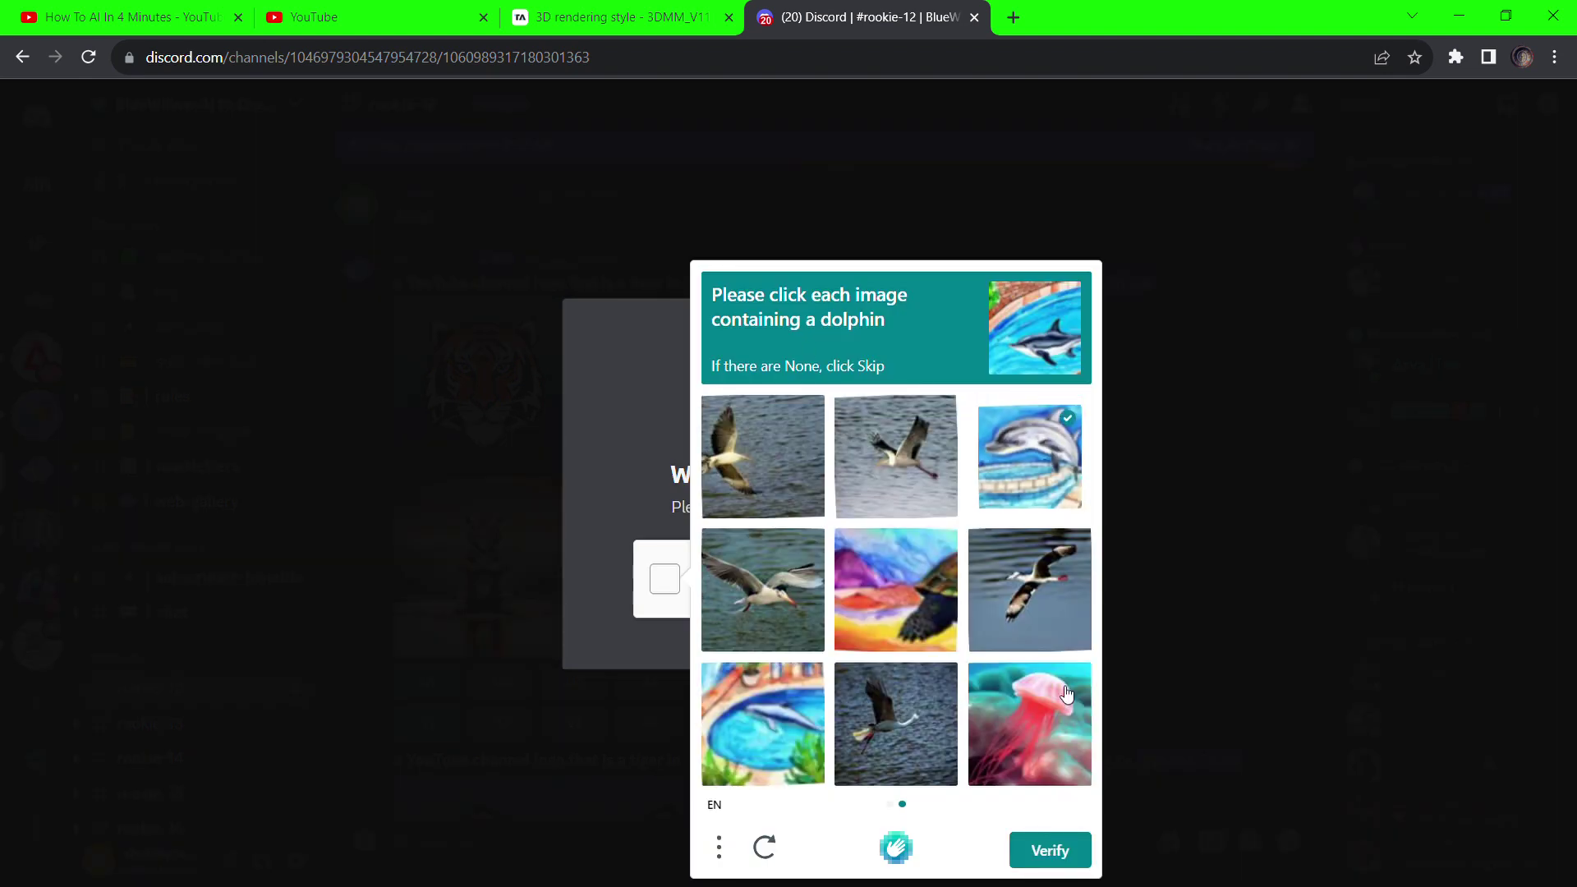
left_click(762, 723)
left_click(1058, 858)
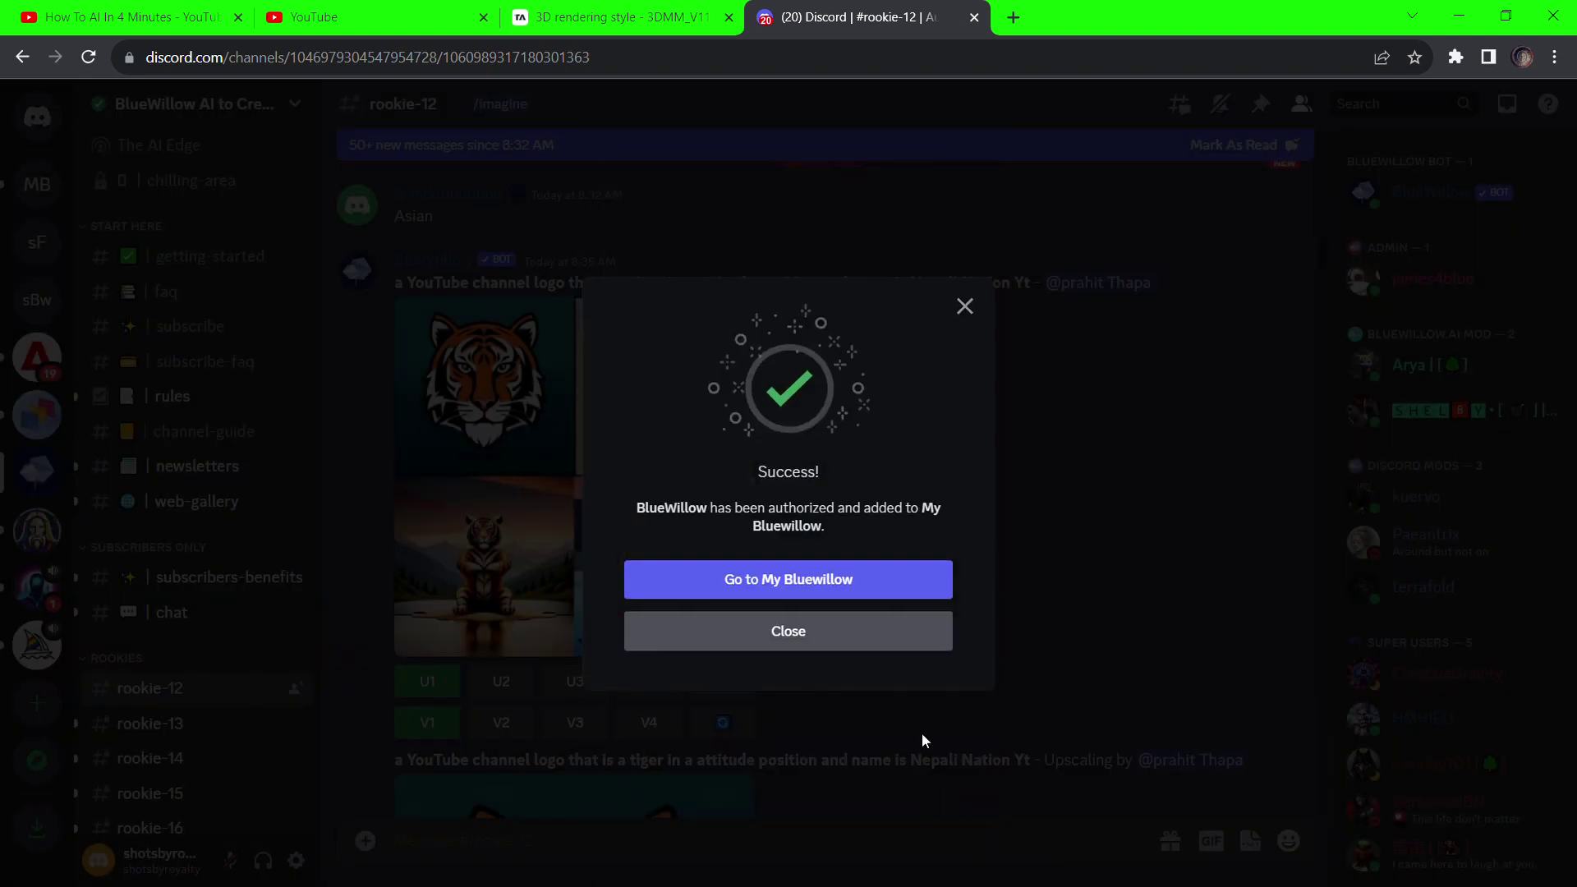
left_click(834, 591)
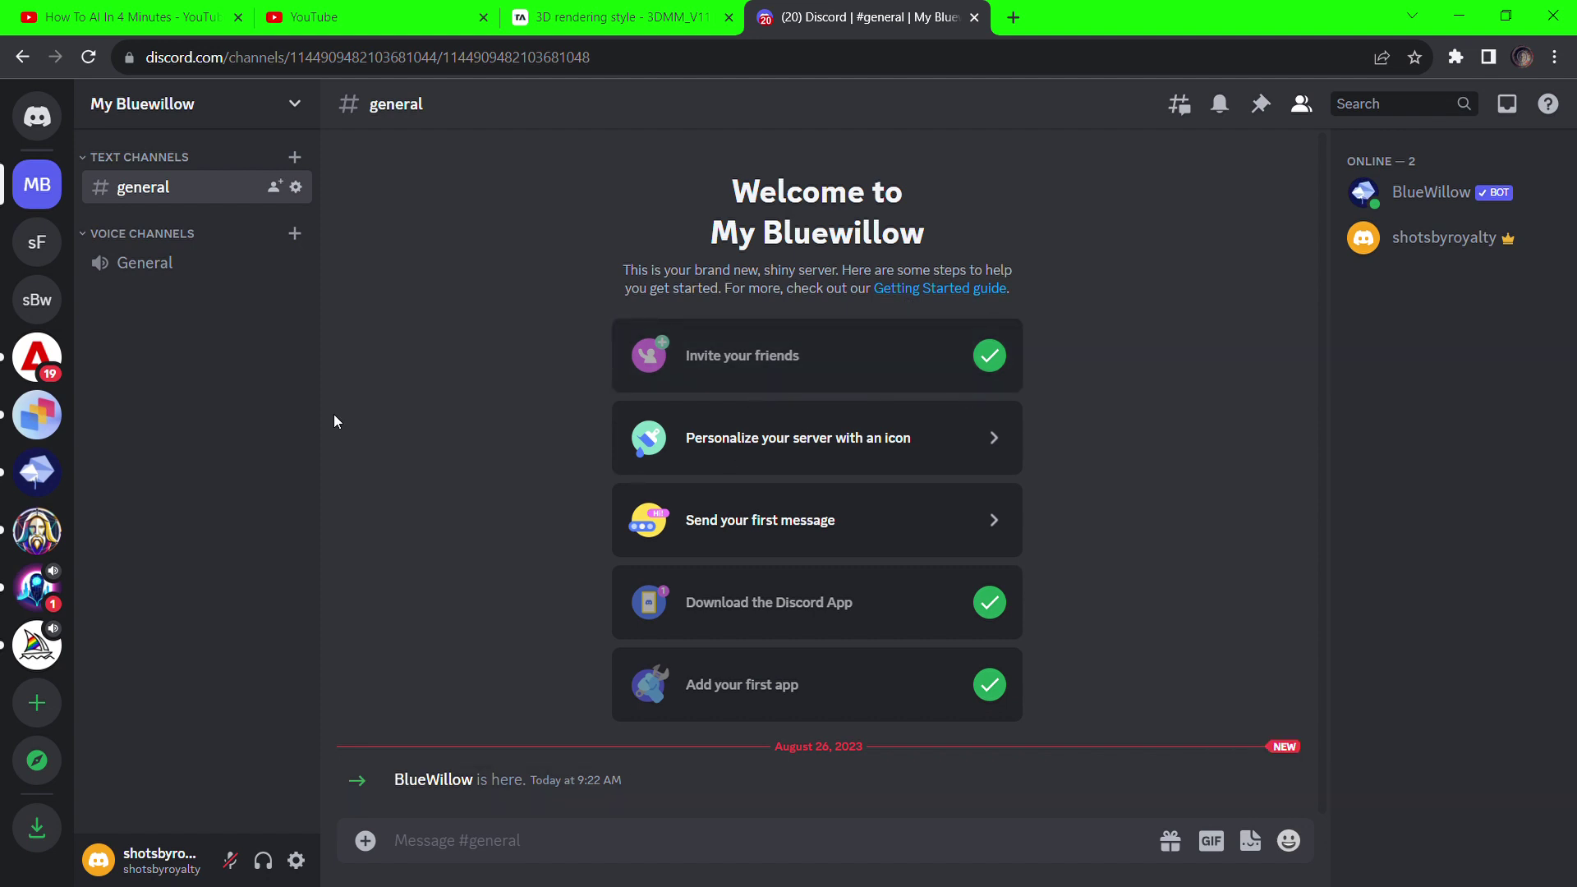
Send the copied pink-hair character prompt with /imagine in My Bluewillow and preview the four images
type("/")
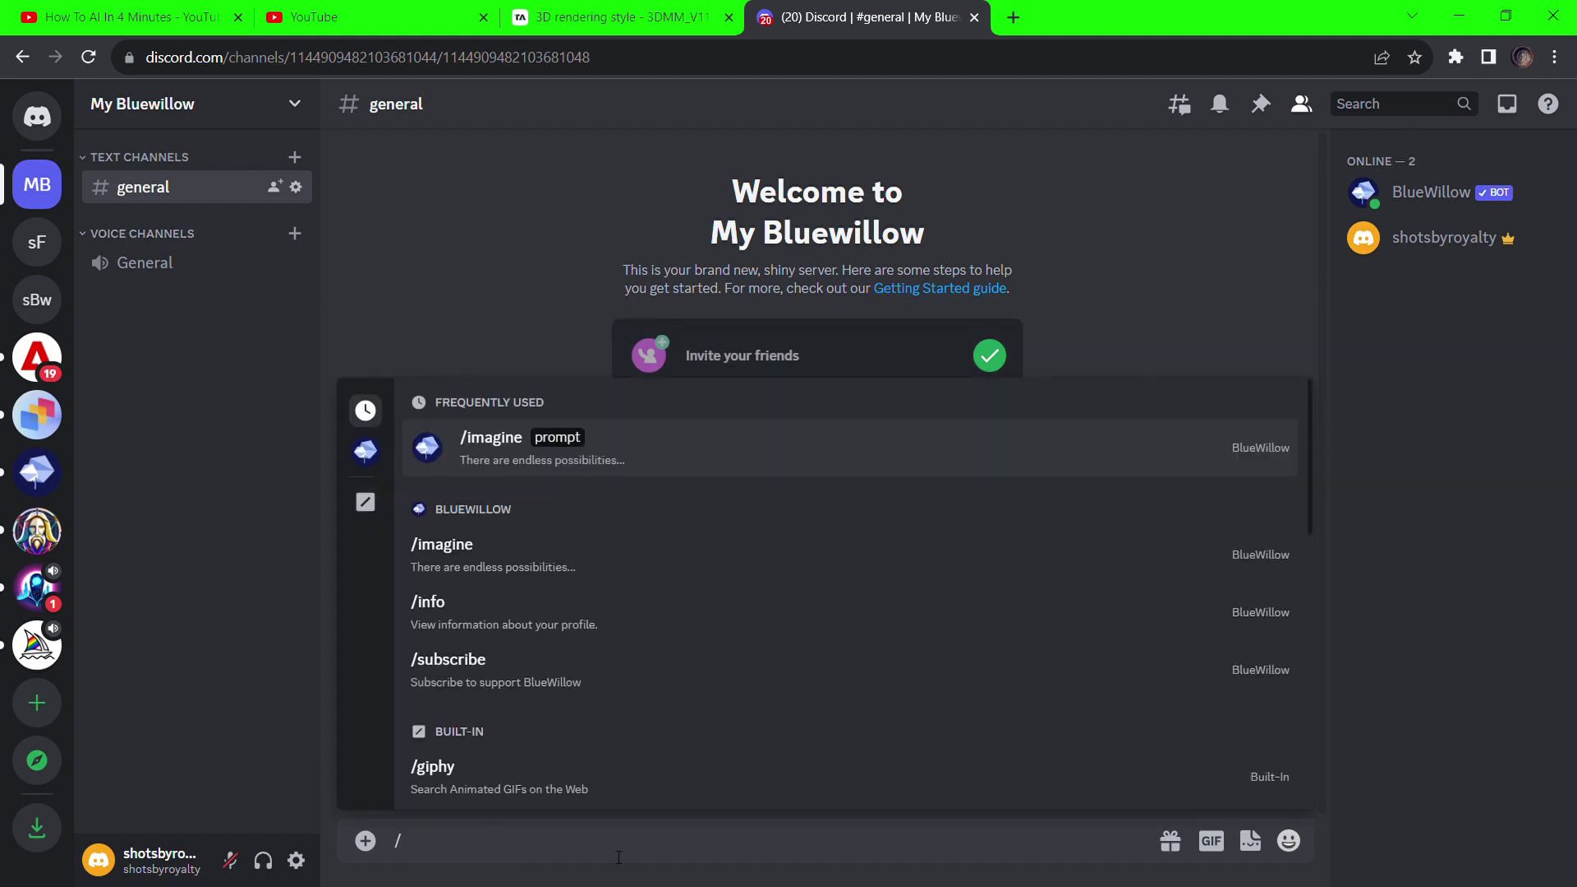
left_click(672, 450)
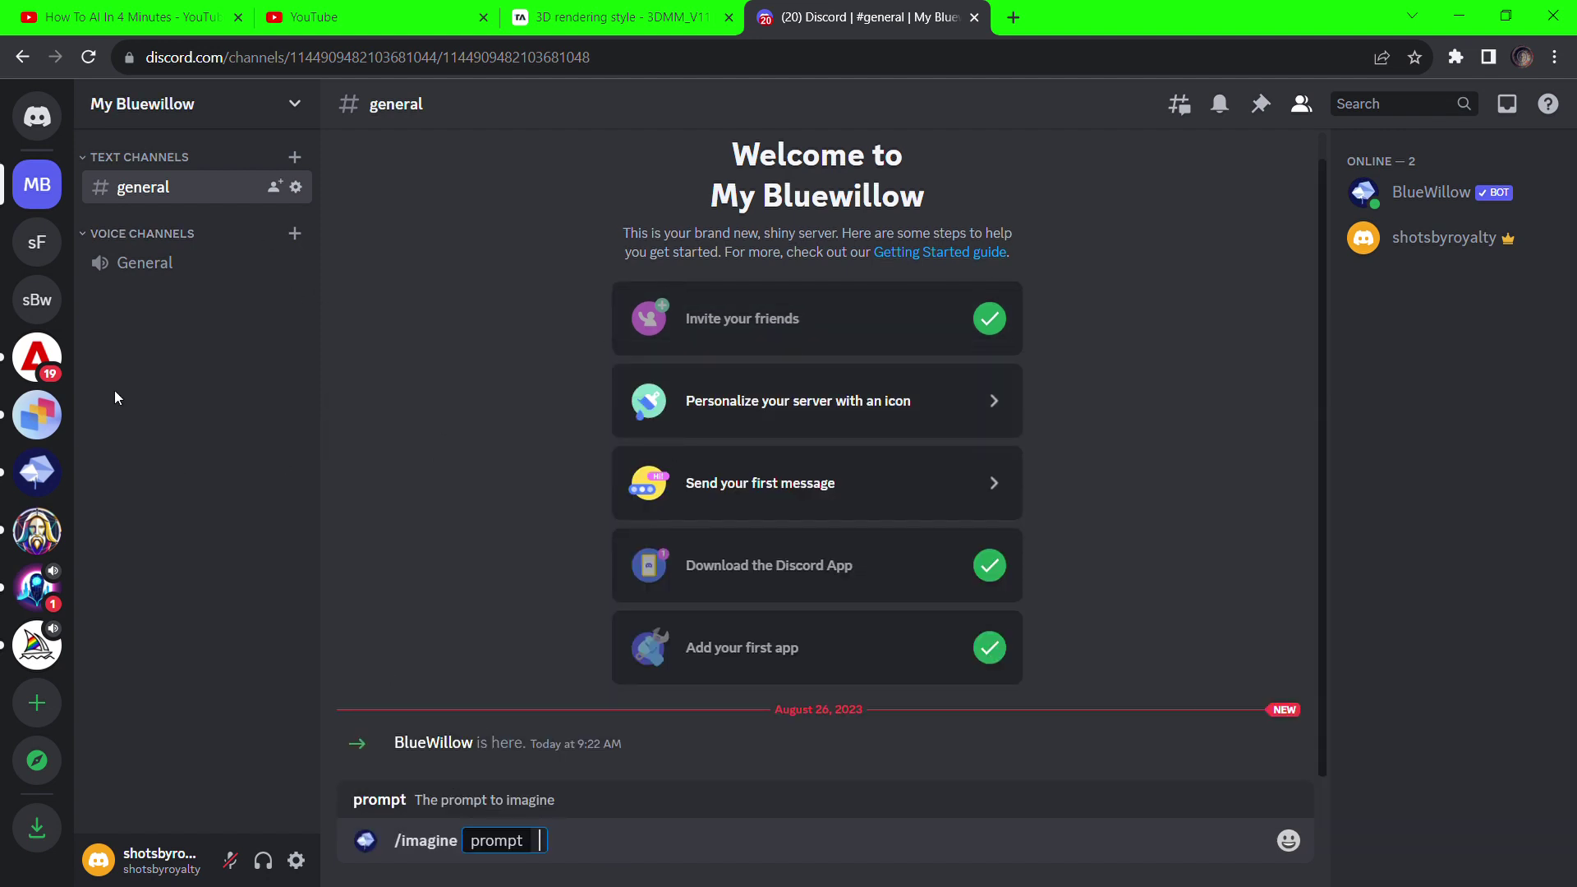
left_click(37, 300)
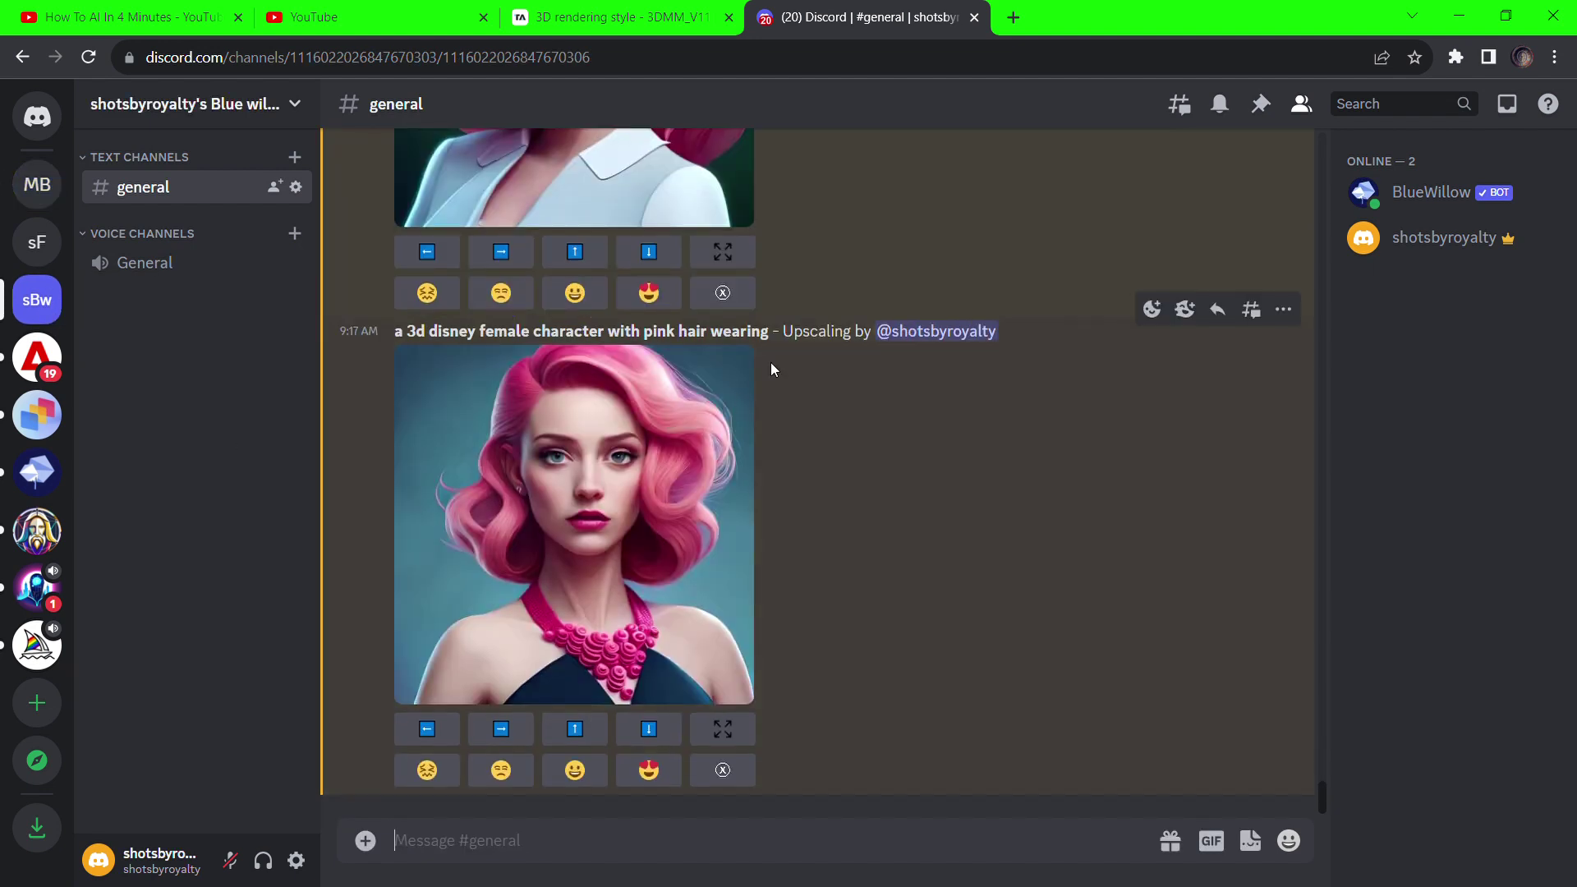
left_click_drag(487, 368, 391, 331)
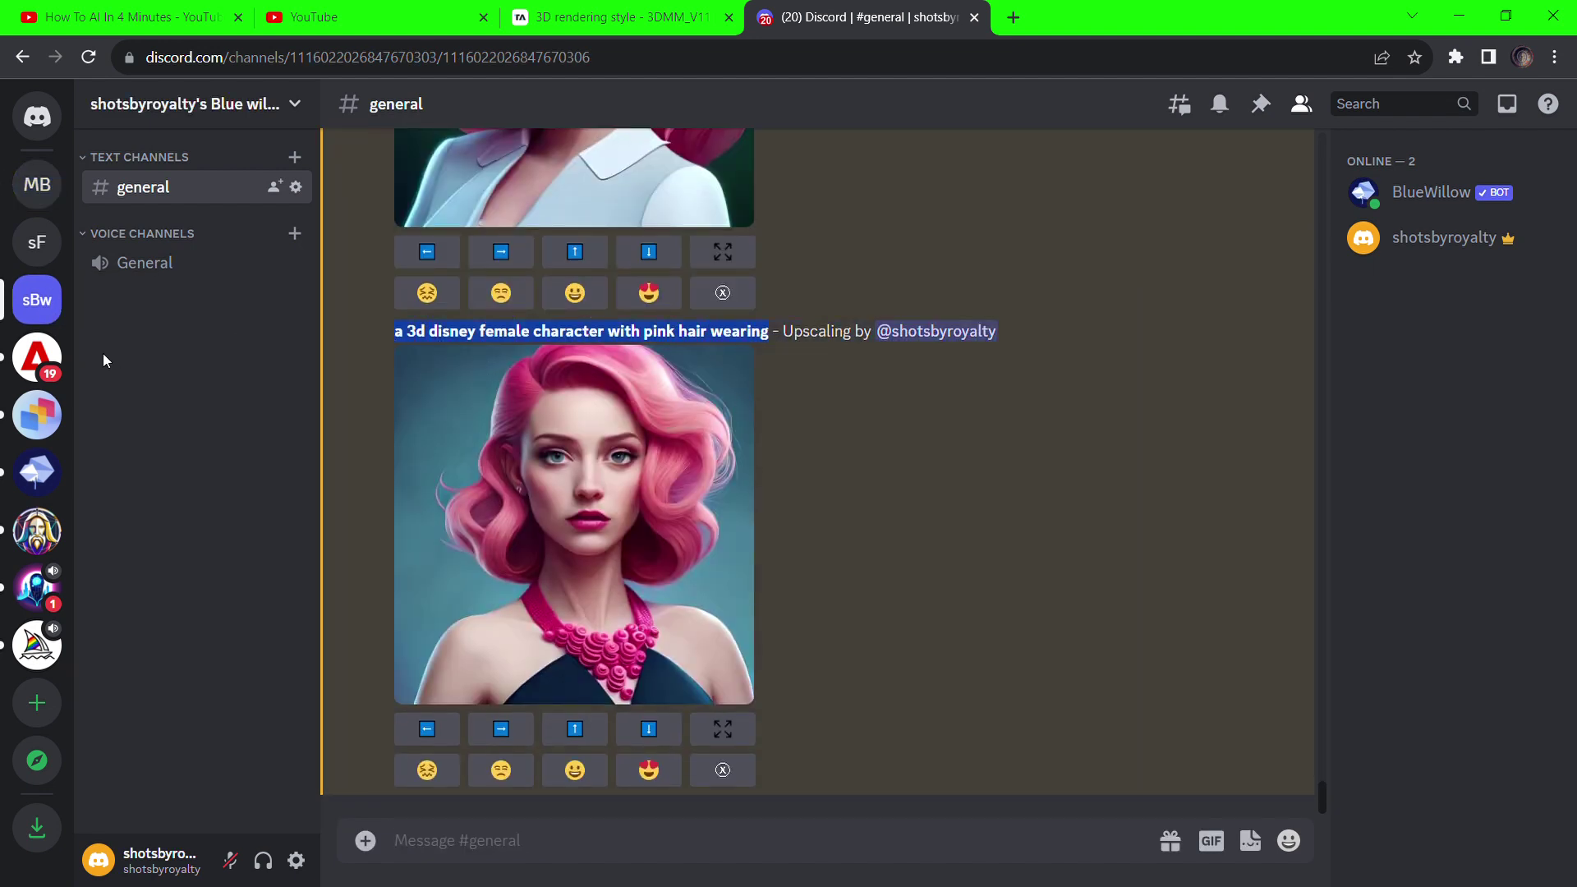
left_click(37, 184)
left_click(507, 763)
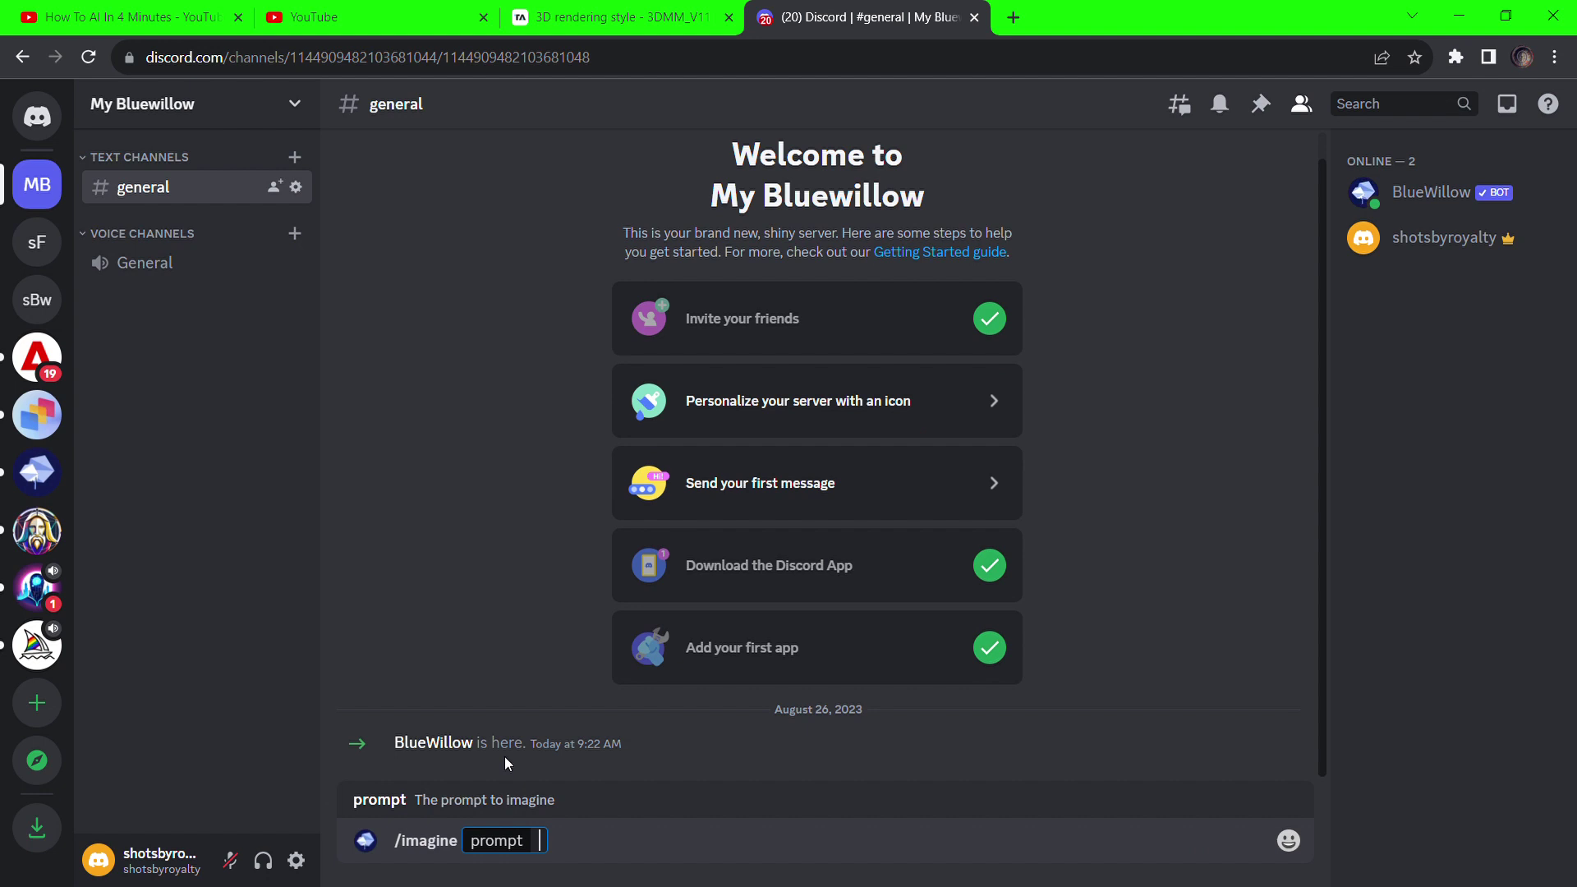
type("a 3d disney female character with pink hair wearing")
key("Return")
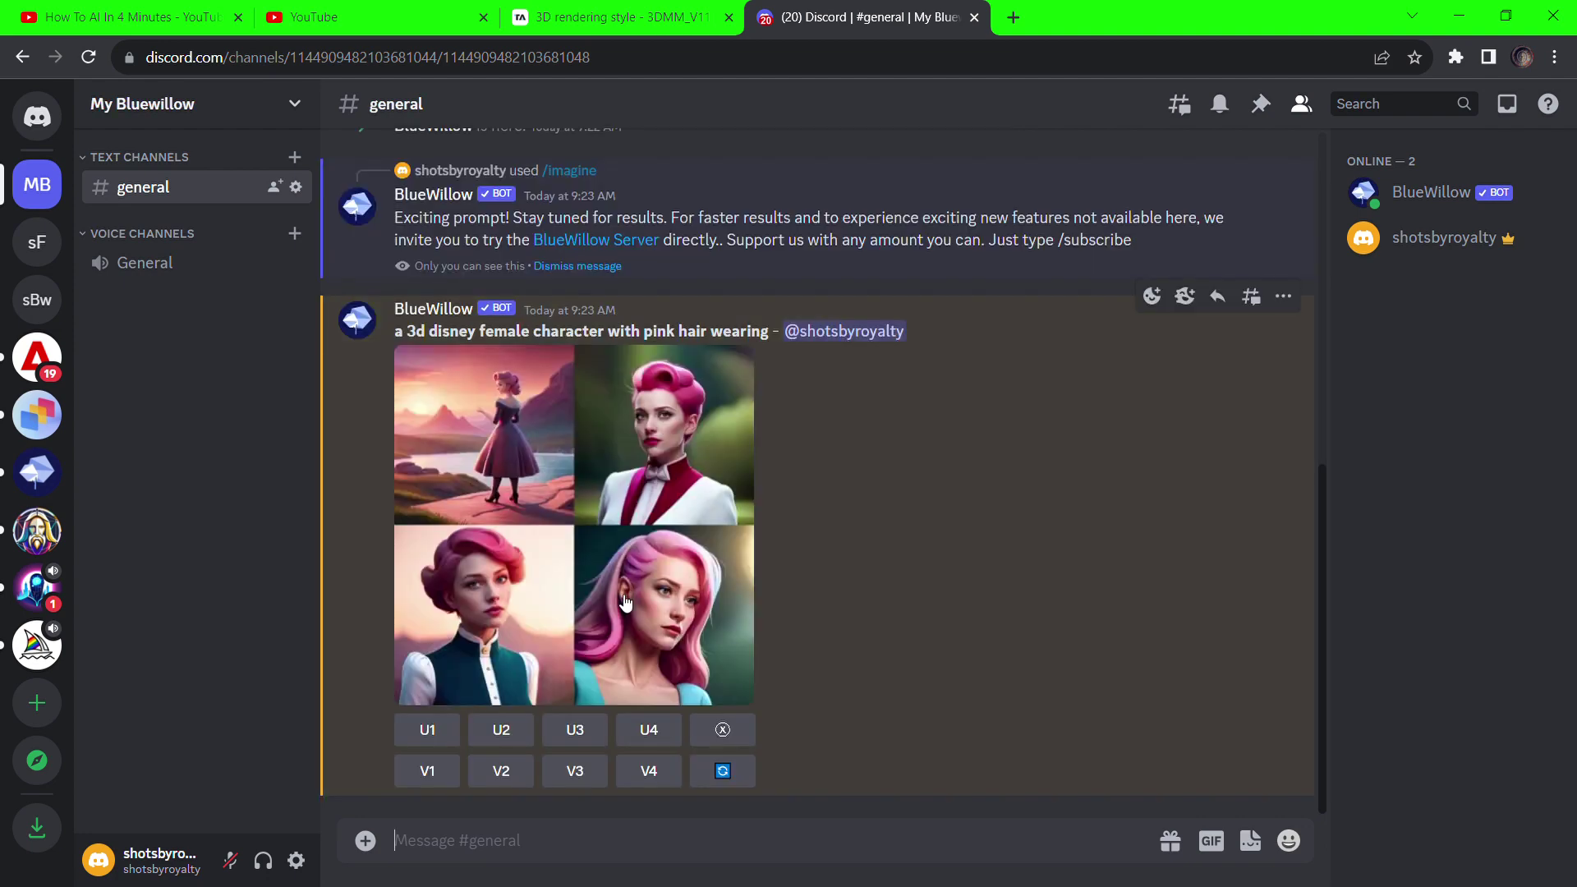
left_click(683, 555)
left_click(1132, 521)
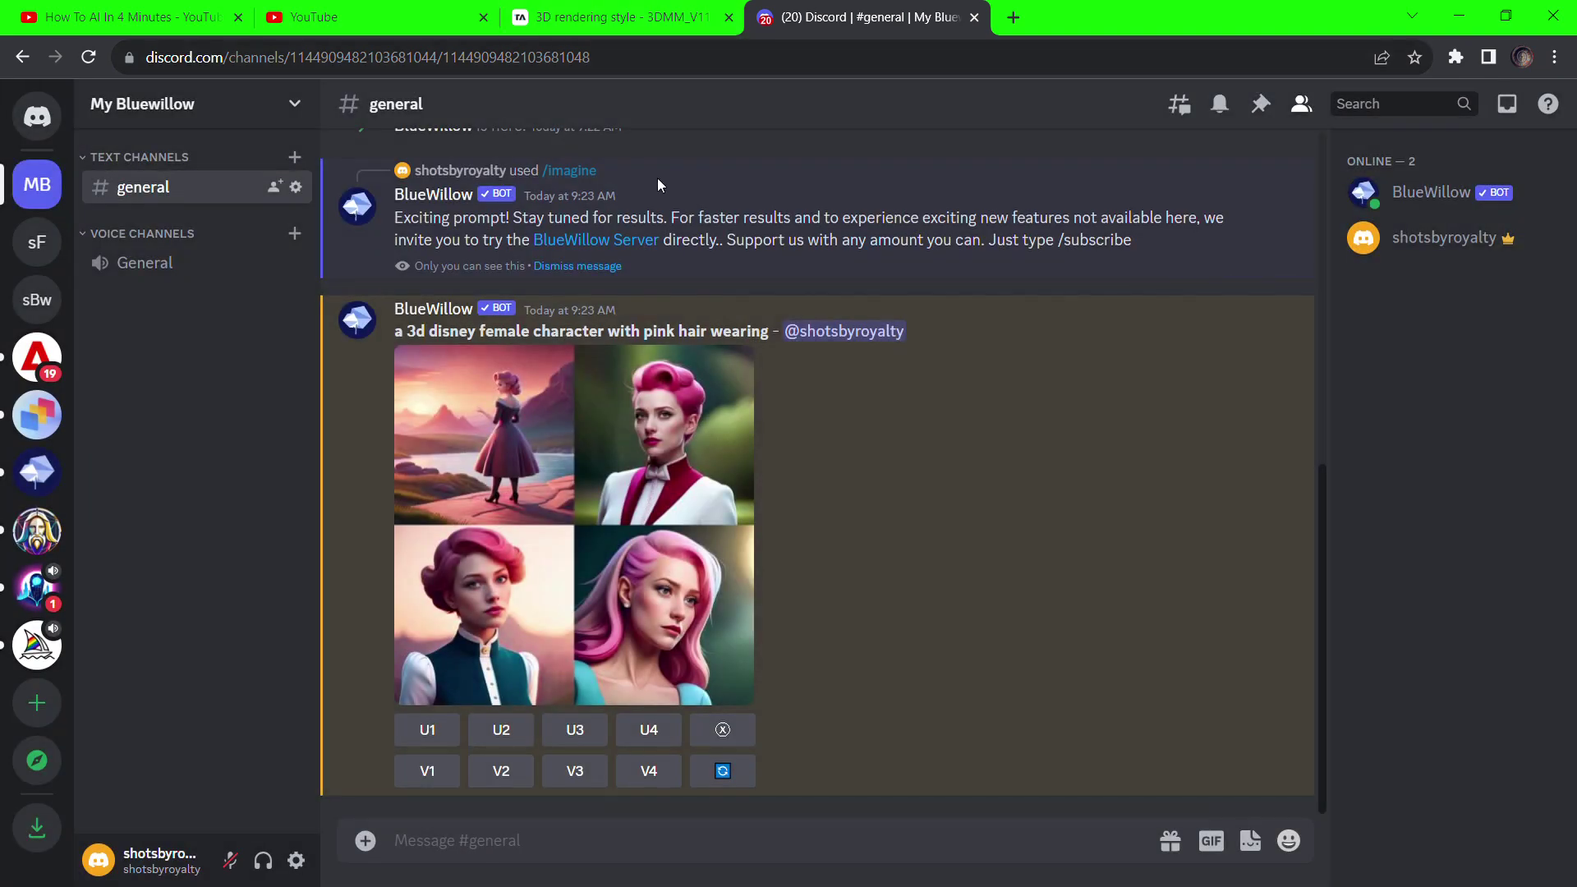
Start a portrait-format TensorArt generation using the 3D rendering style model
left_click(37, 300)
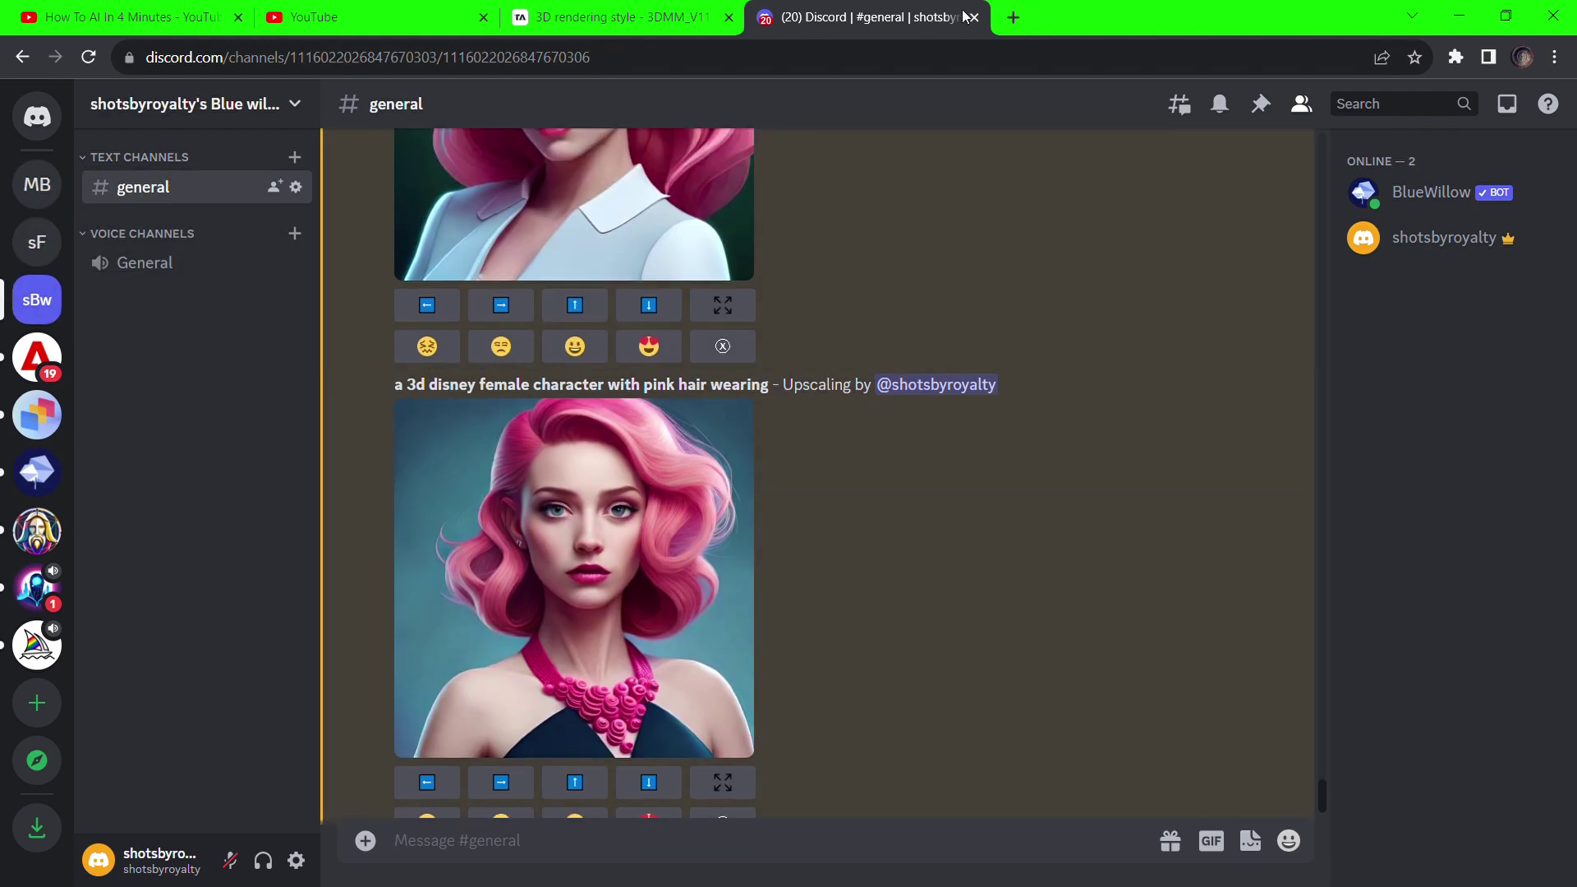
left_click(579, 33)
scroll(772, 427, "up", 5)
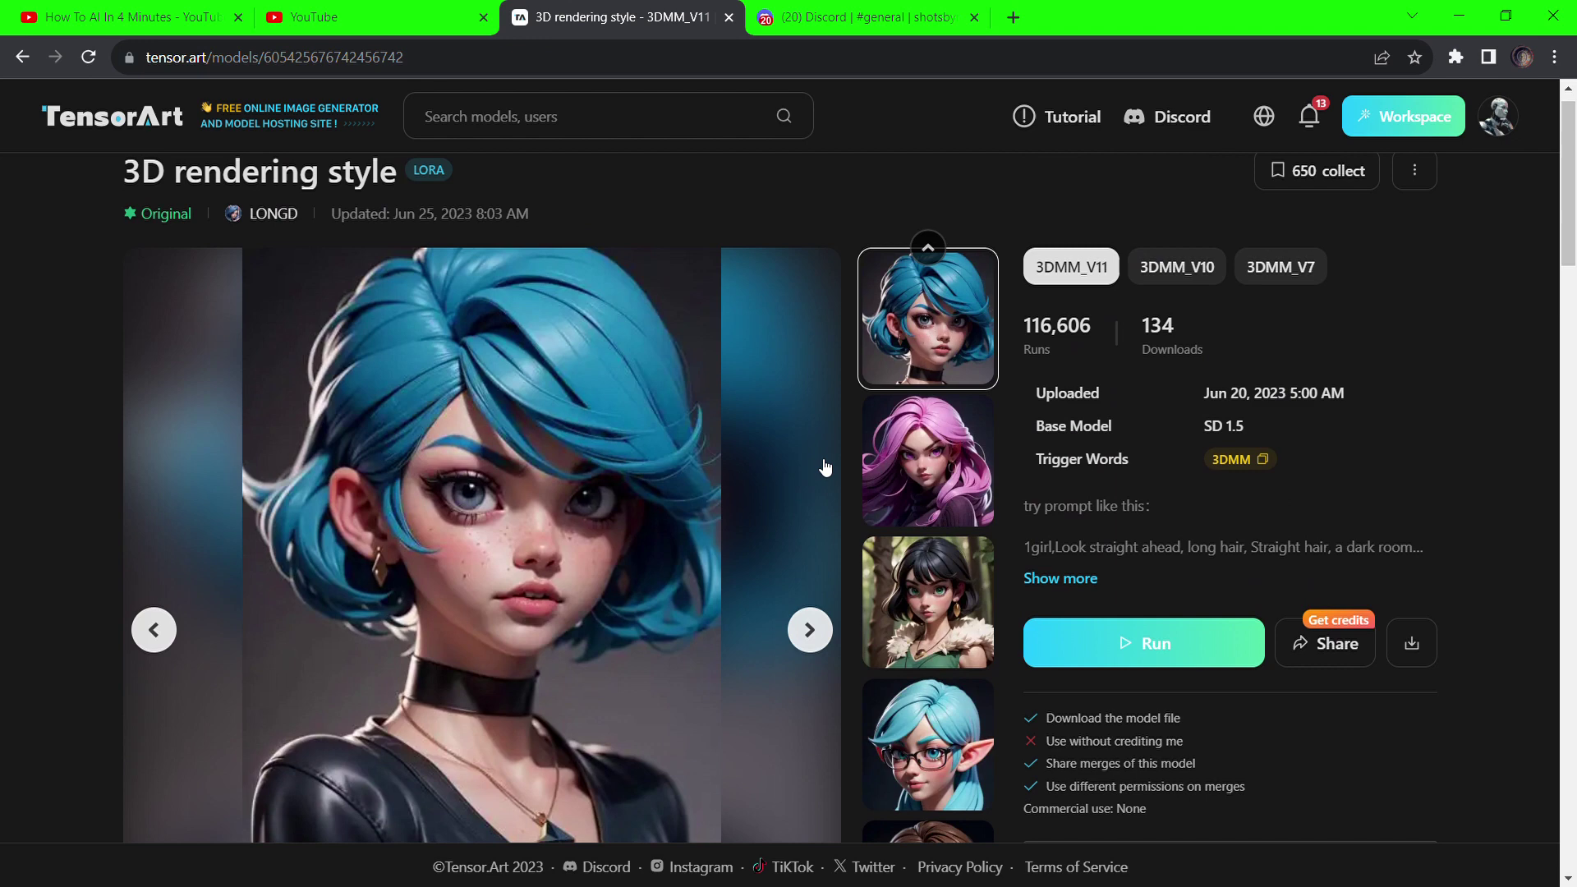
scroll(728, 650, "down", 5)
left_click(790, 573)
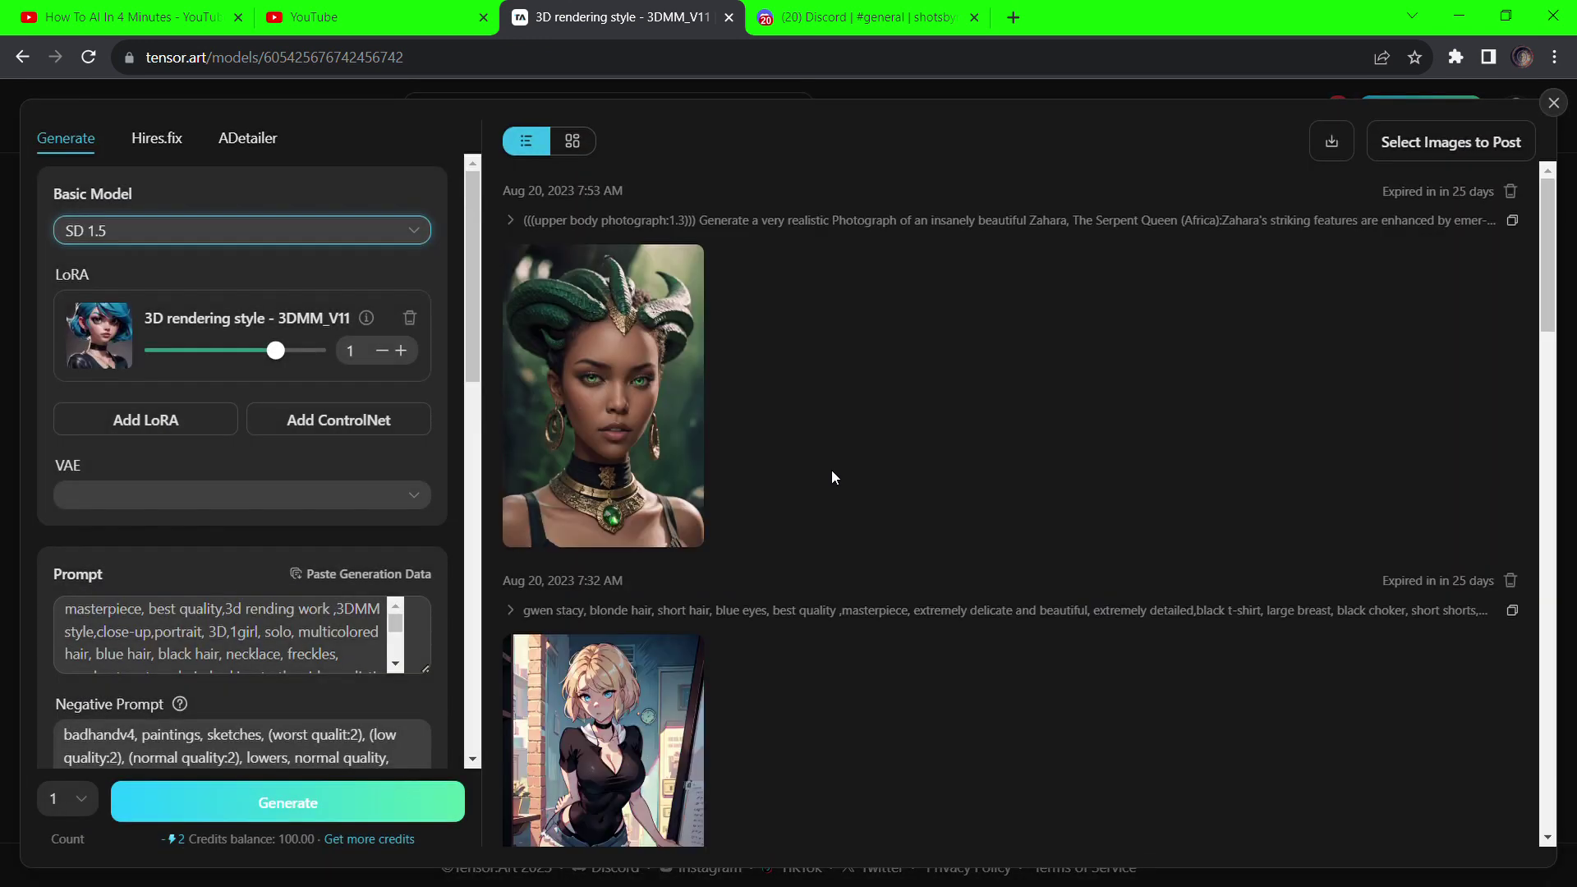
scroll(246, 476, "down", 5)
scroll(273, 504, "down", 1)
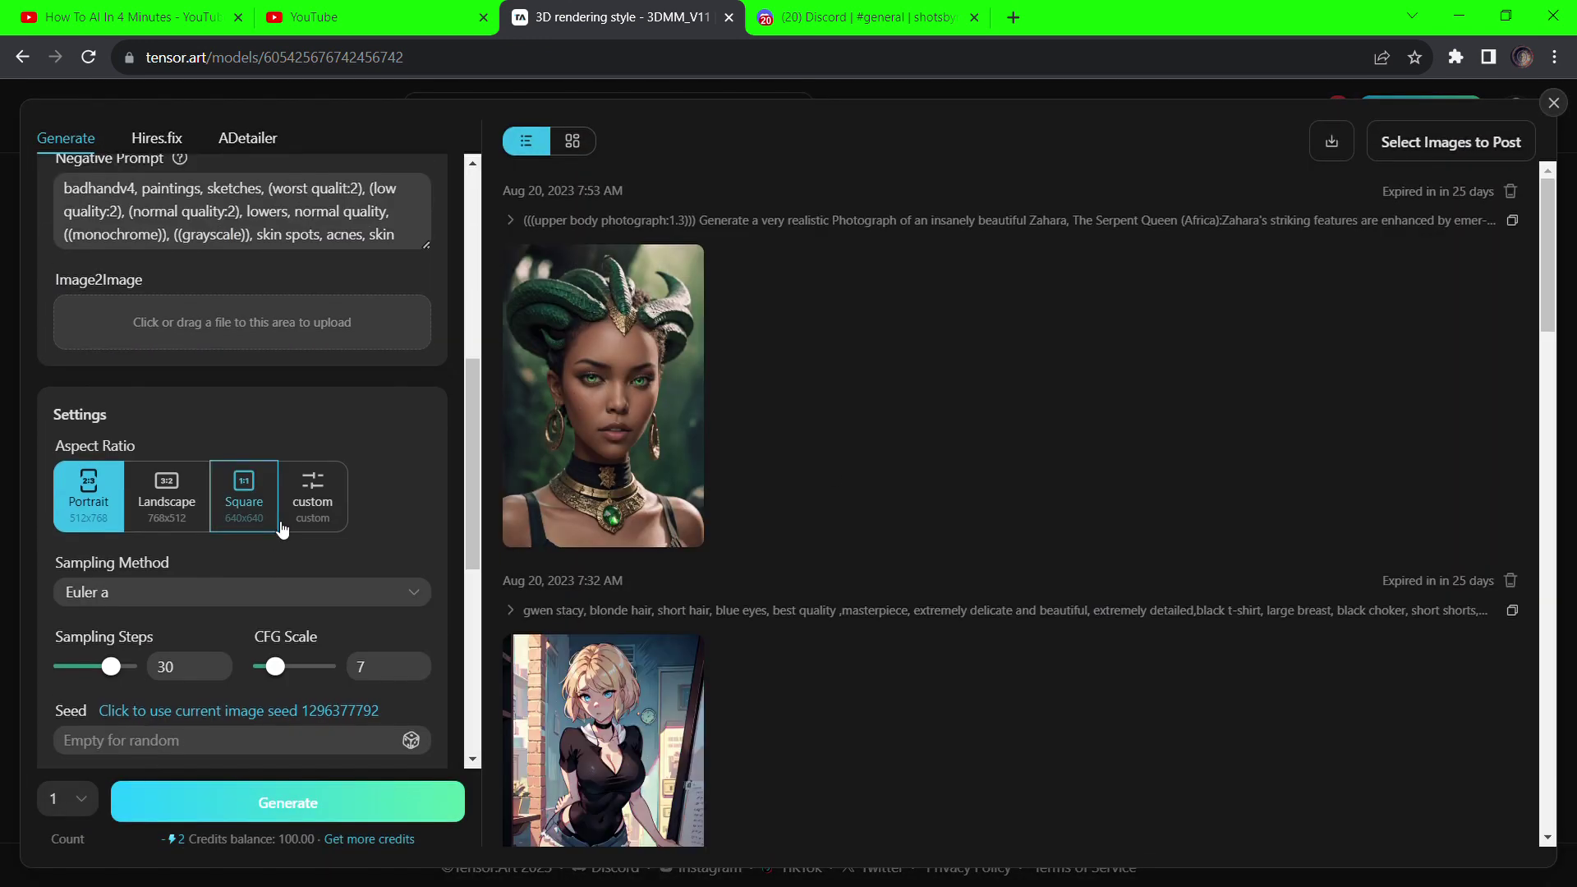
left_click(306, 813)
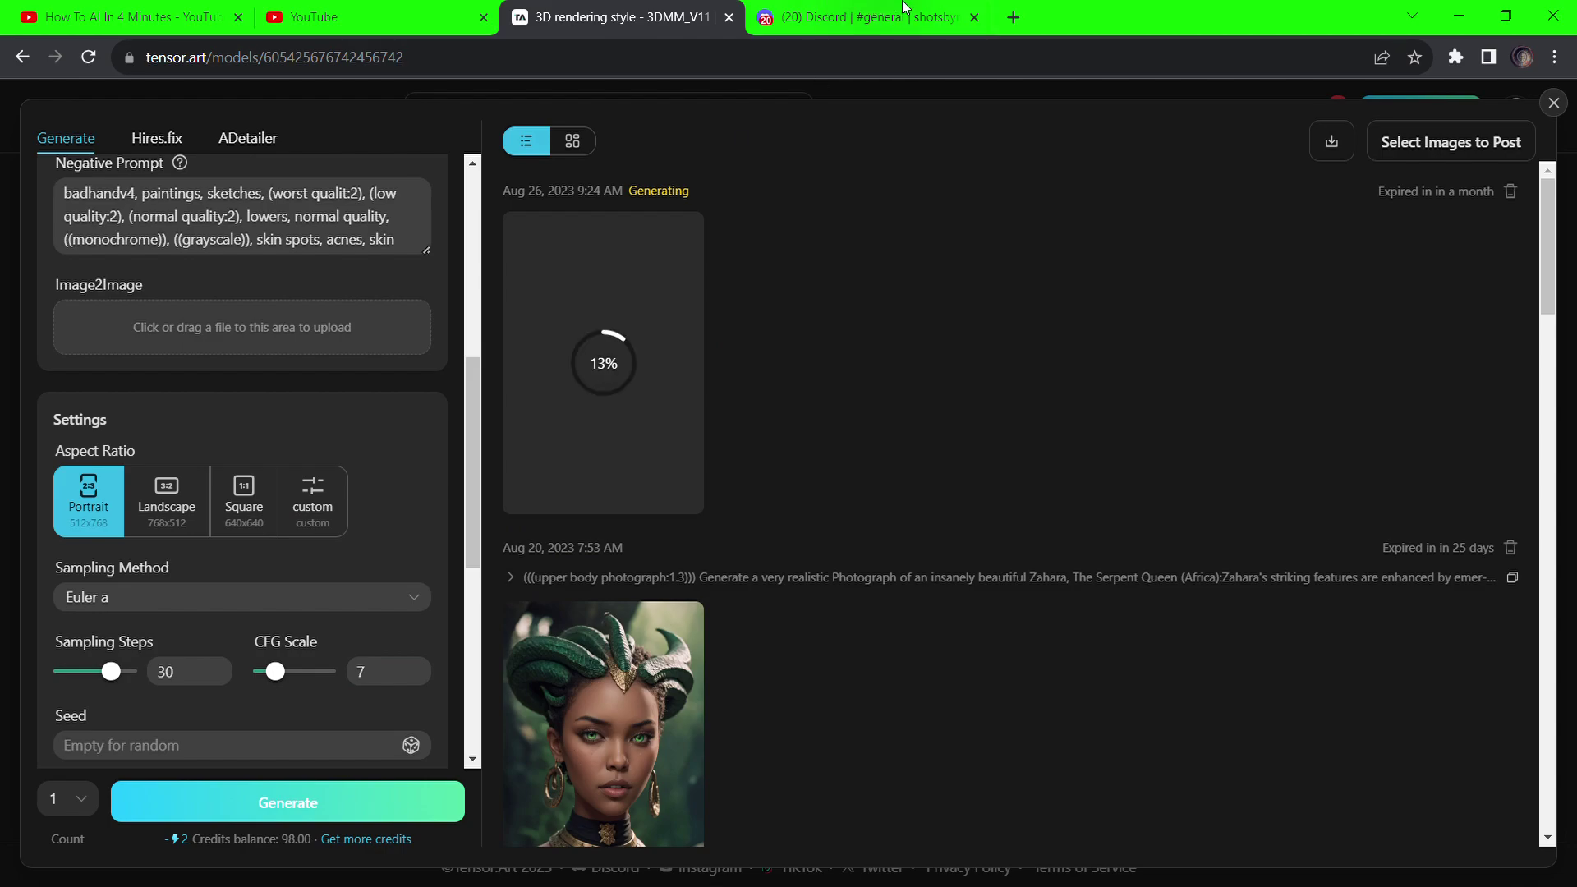
Open Runway in a new tab and start its free Gen-2 Text/Image to Video tool
left_click(1014, 17)
type("runway")
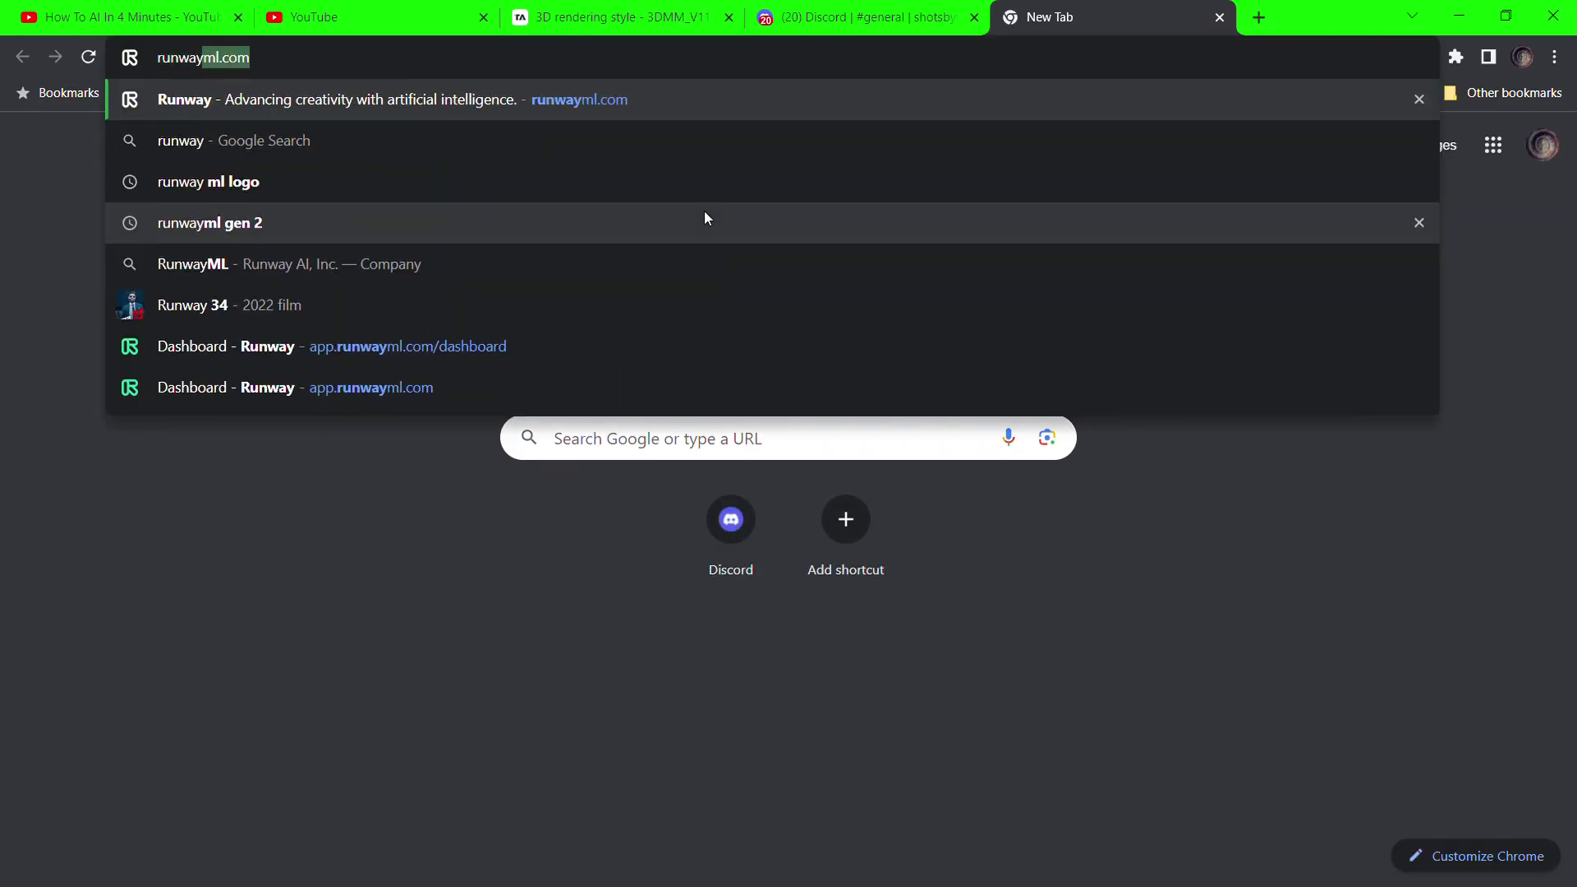
key("Return")
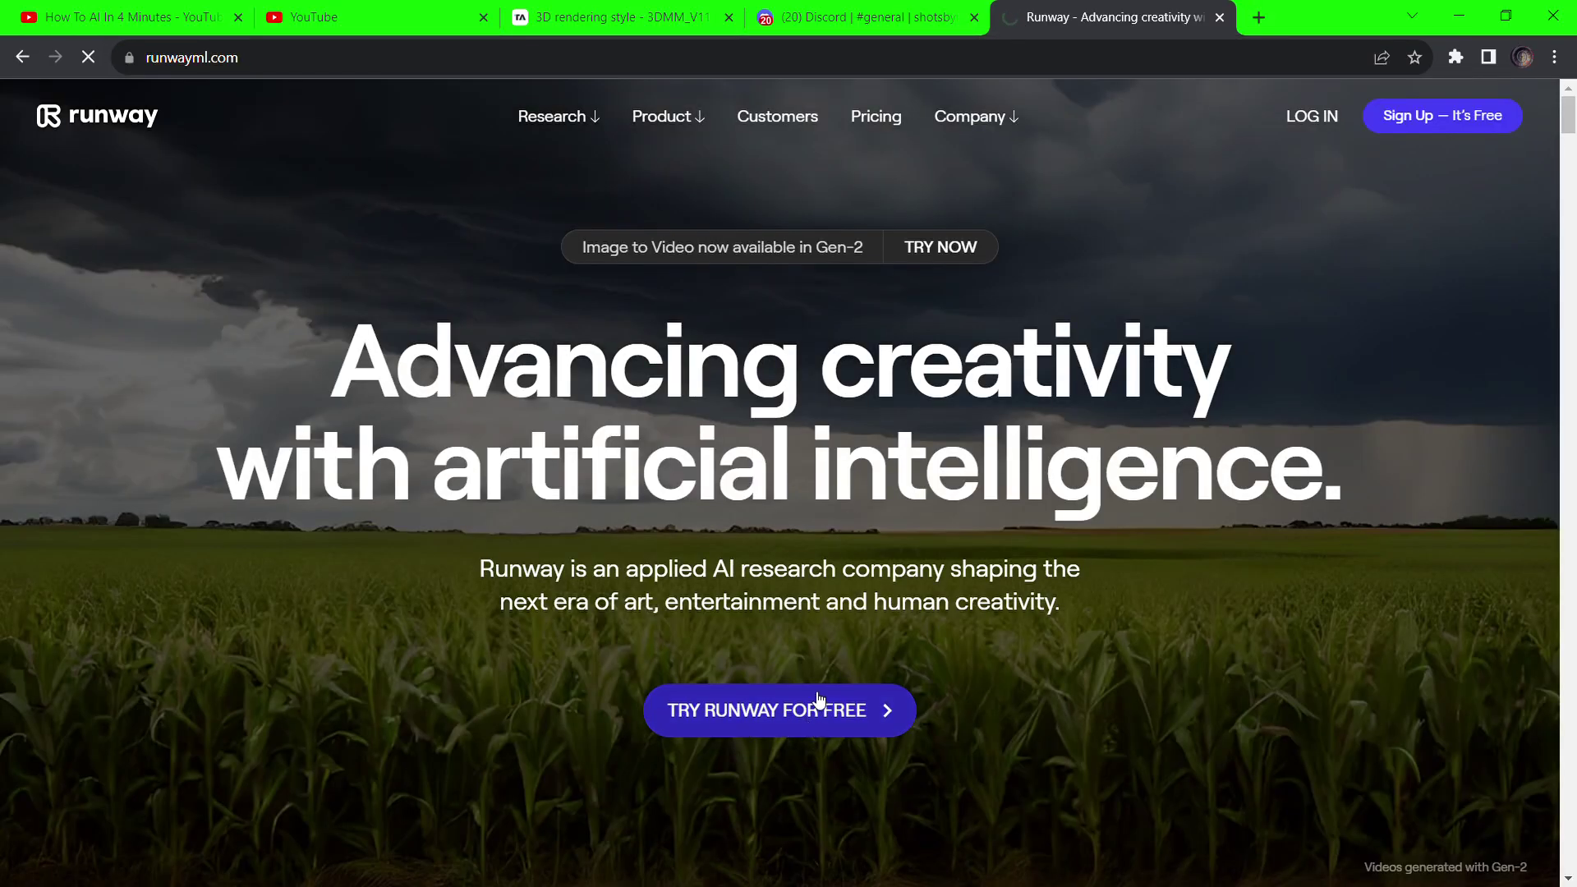
left_click(824, 718)
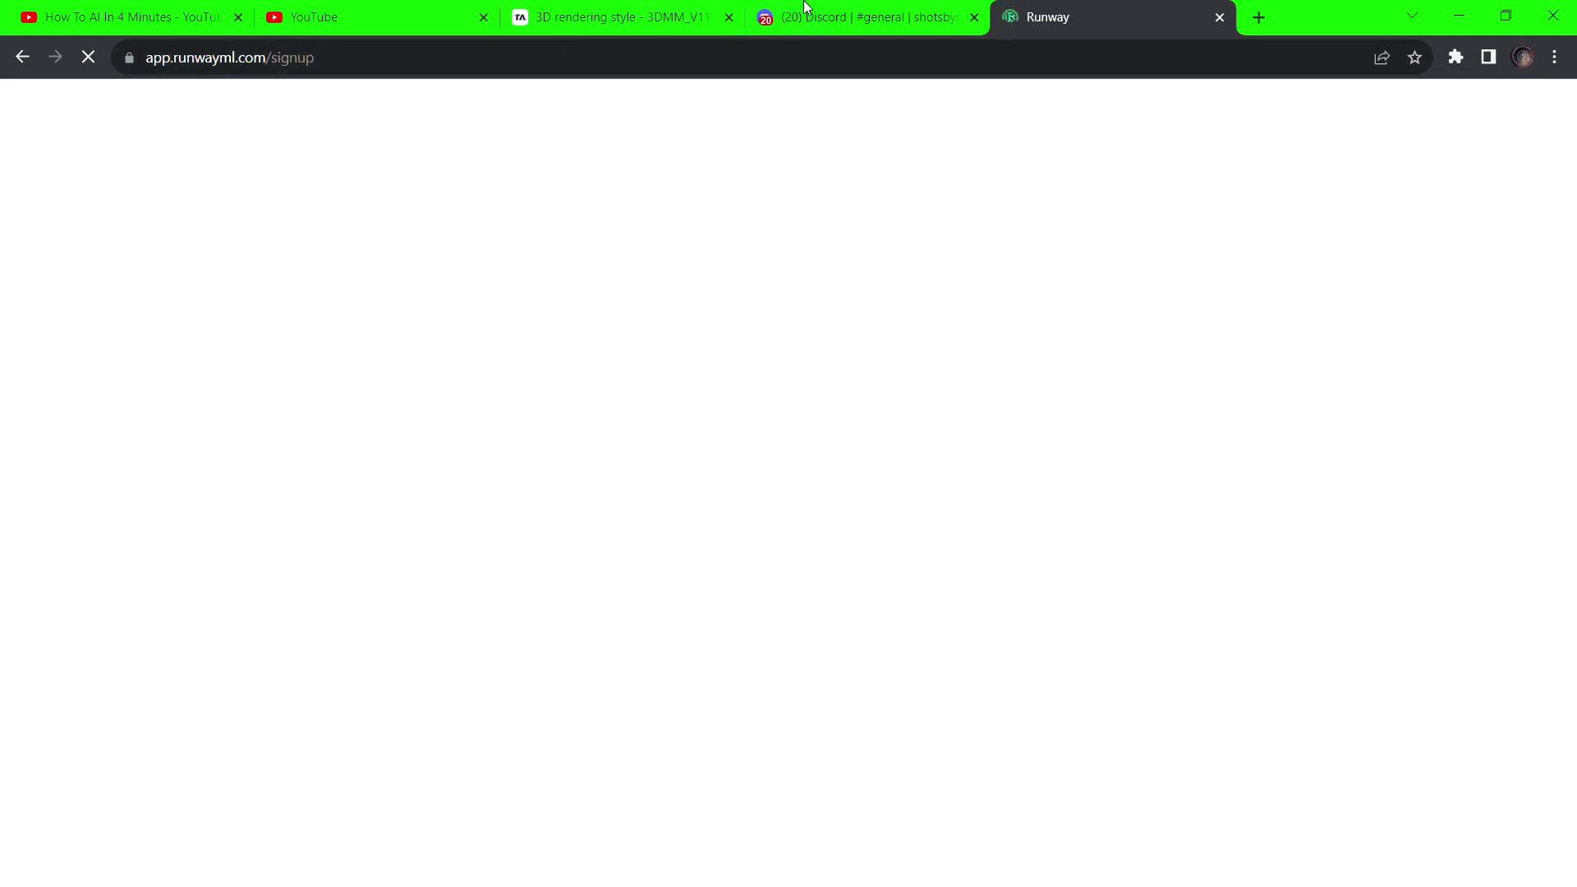
key("ctrl+shift+Tab")
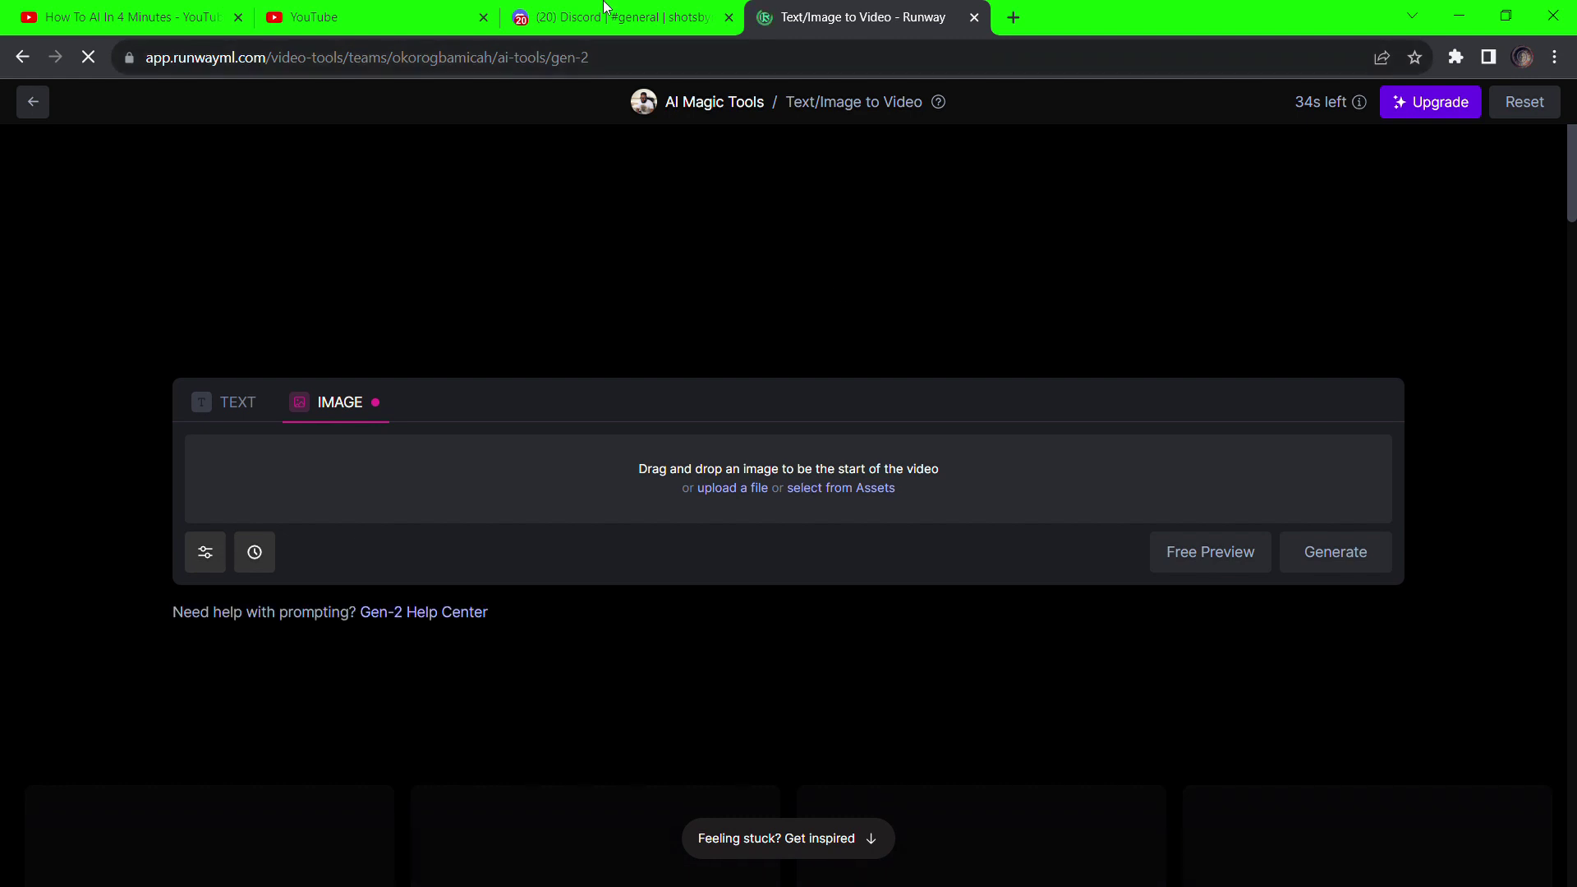
Pick the upscaled pink-haired woman image in Discord and load it into Runway's image drop area
key("ctrl+shift+Tab")
left_click(578, 646)
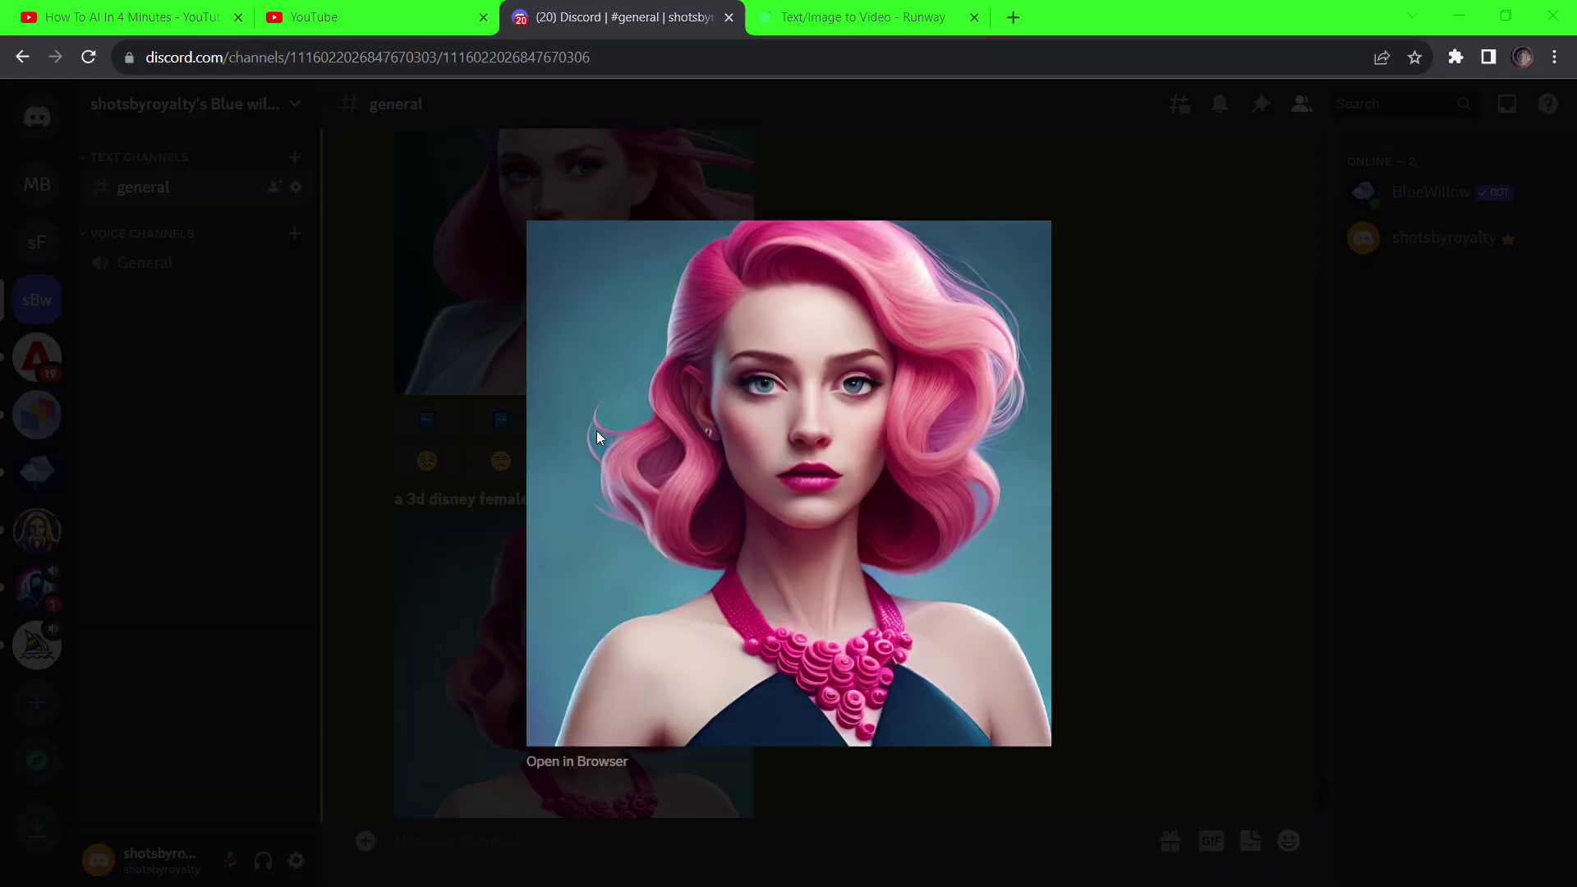
key("Escape")
left_click(575, 526)
key("Escape")
scroll(790, 430, "up", 5)
left_click(743, 436)
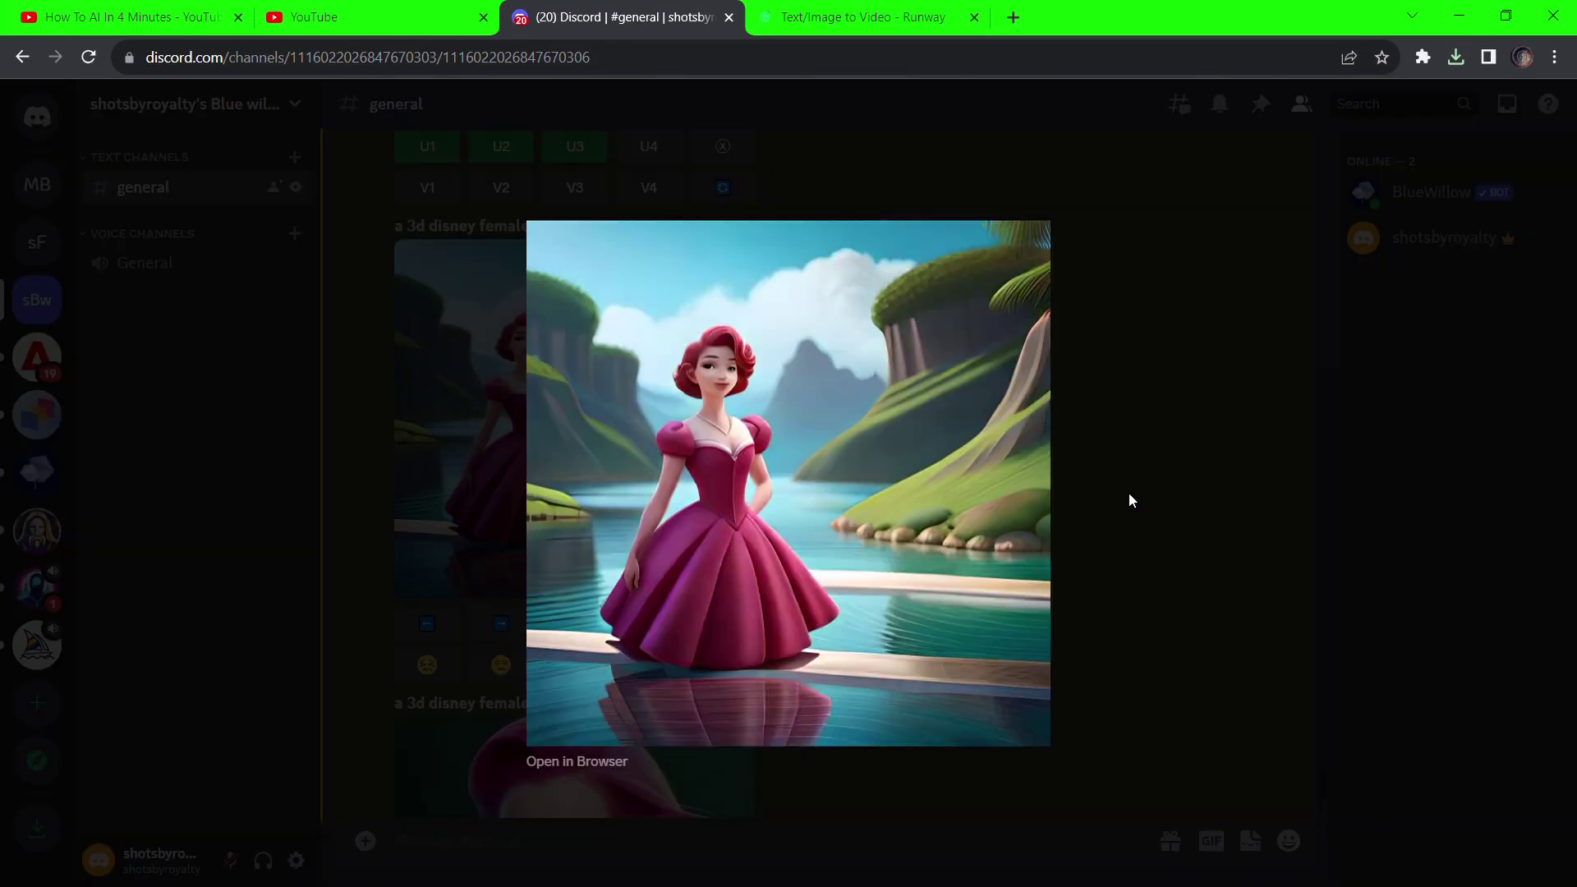
key("ctrl+Tab")
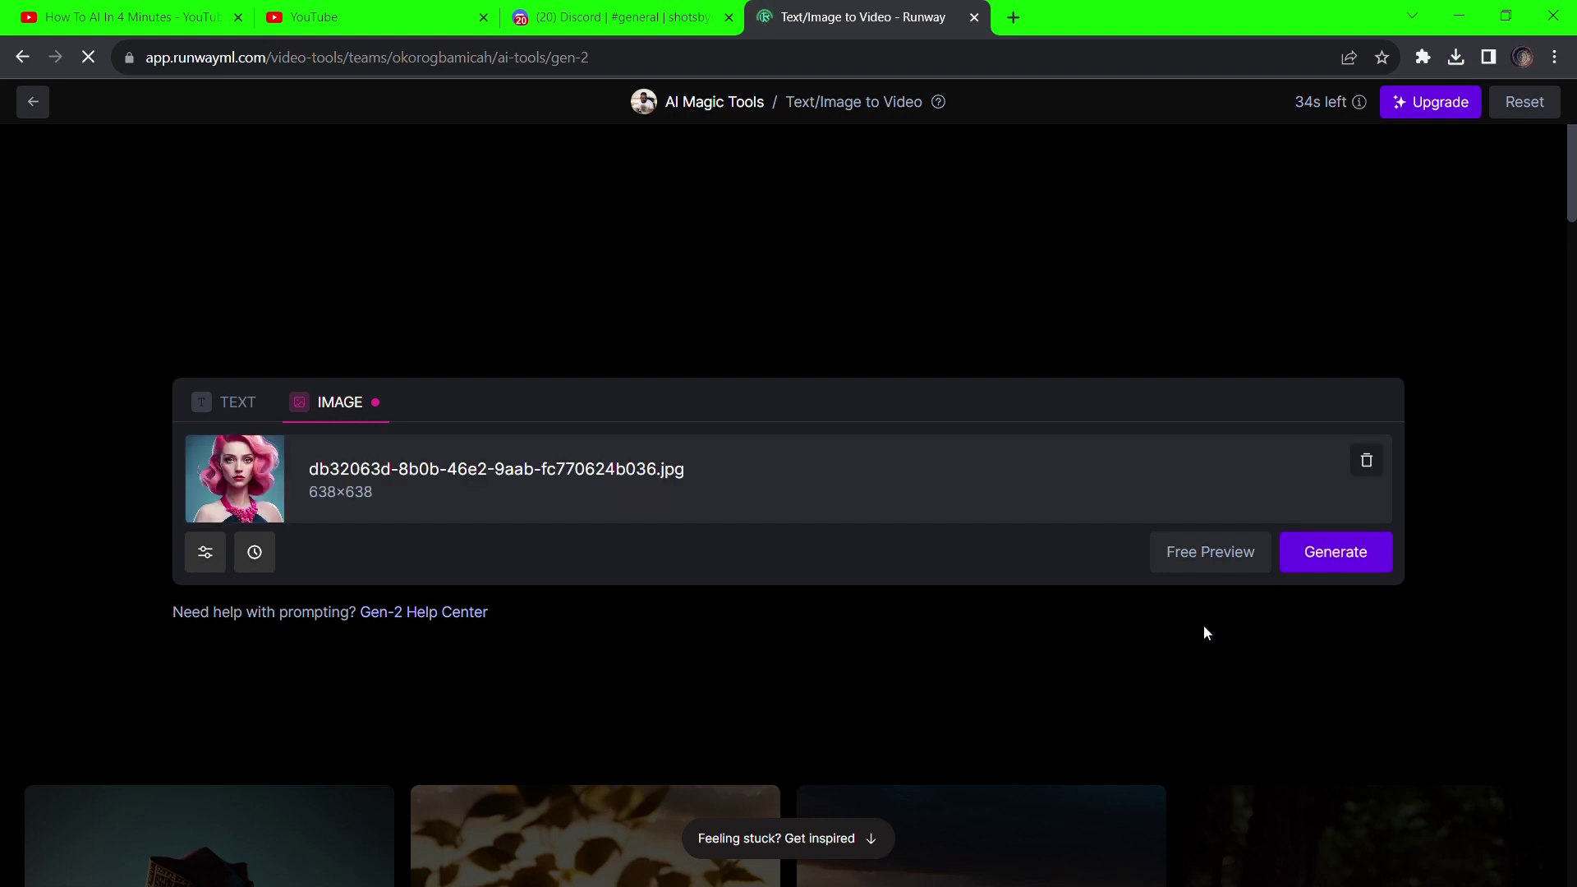
Generate a 4-second Gen-2 video from the pink-haired woman image and play it back
left_click(1335, 551)
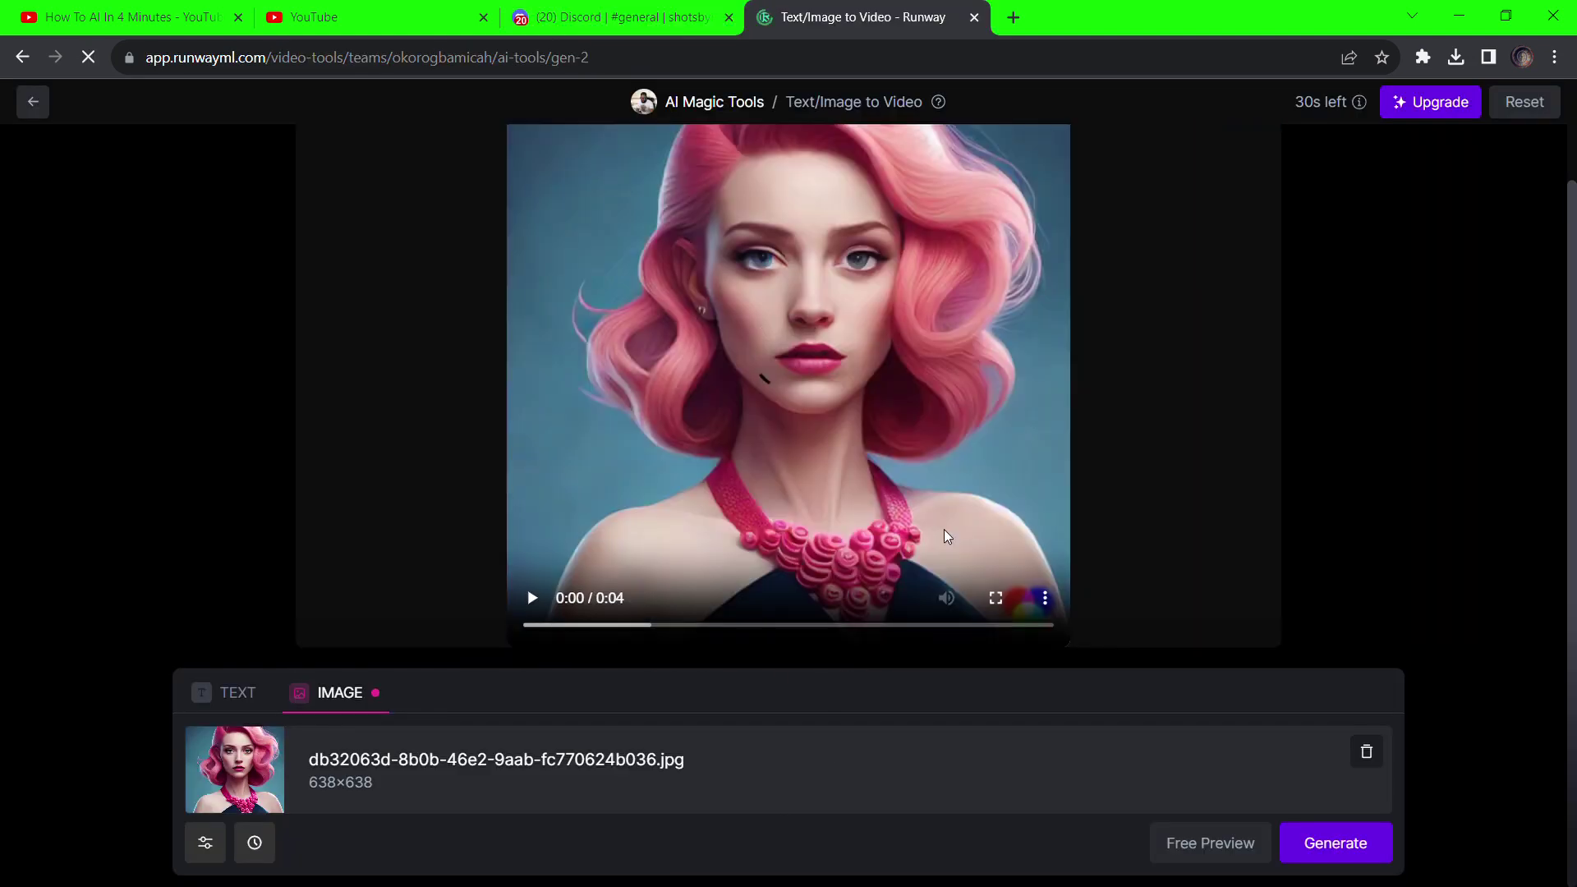
left_click(532, 599)
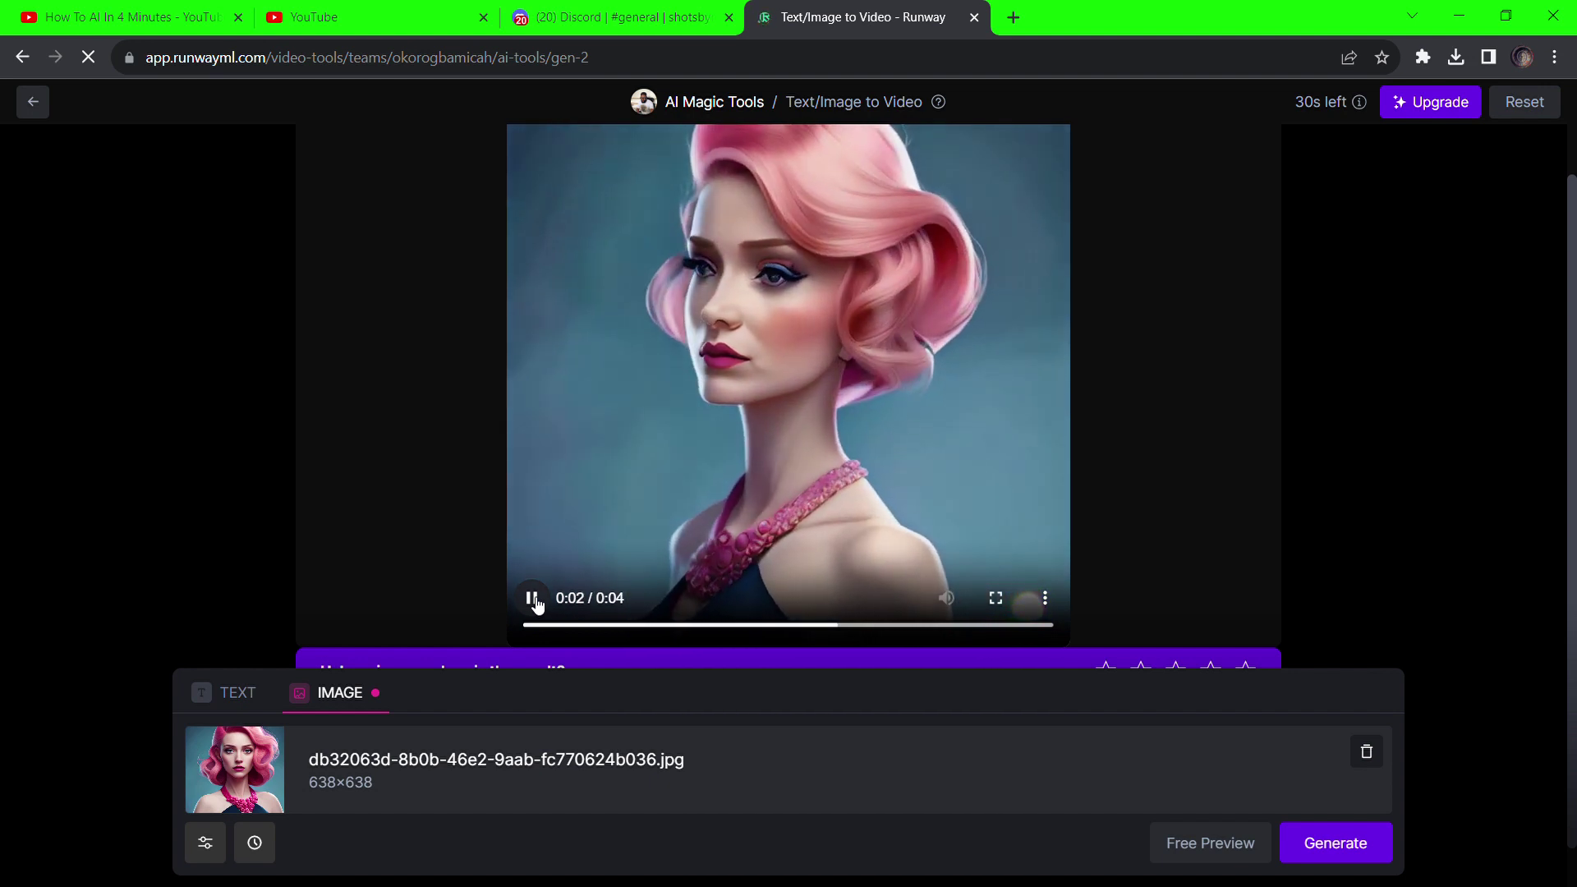
scroll(986, 191, "up", 2)
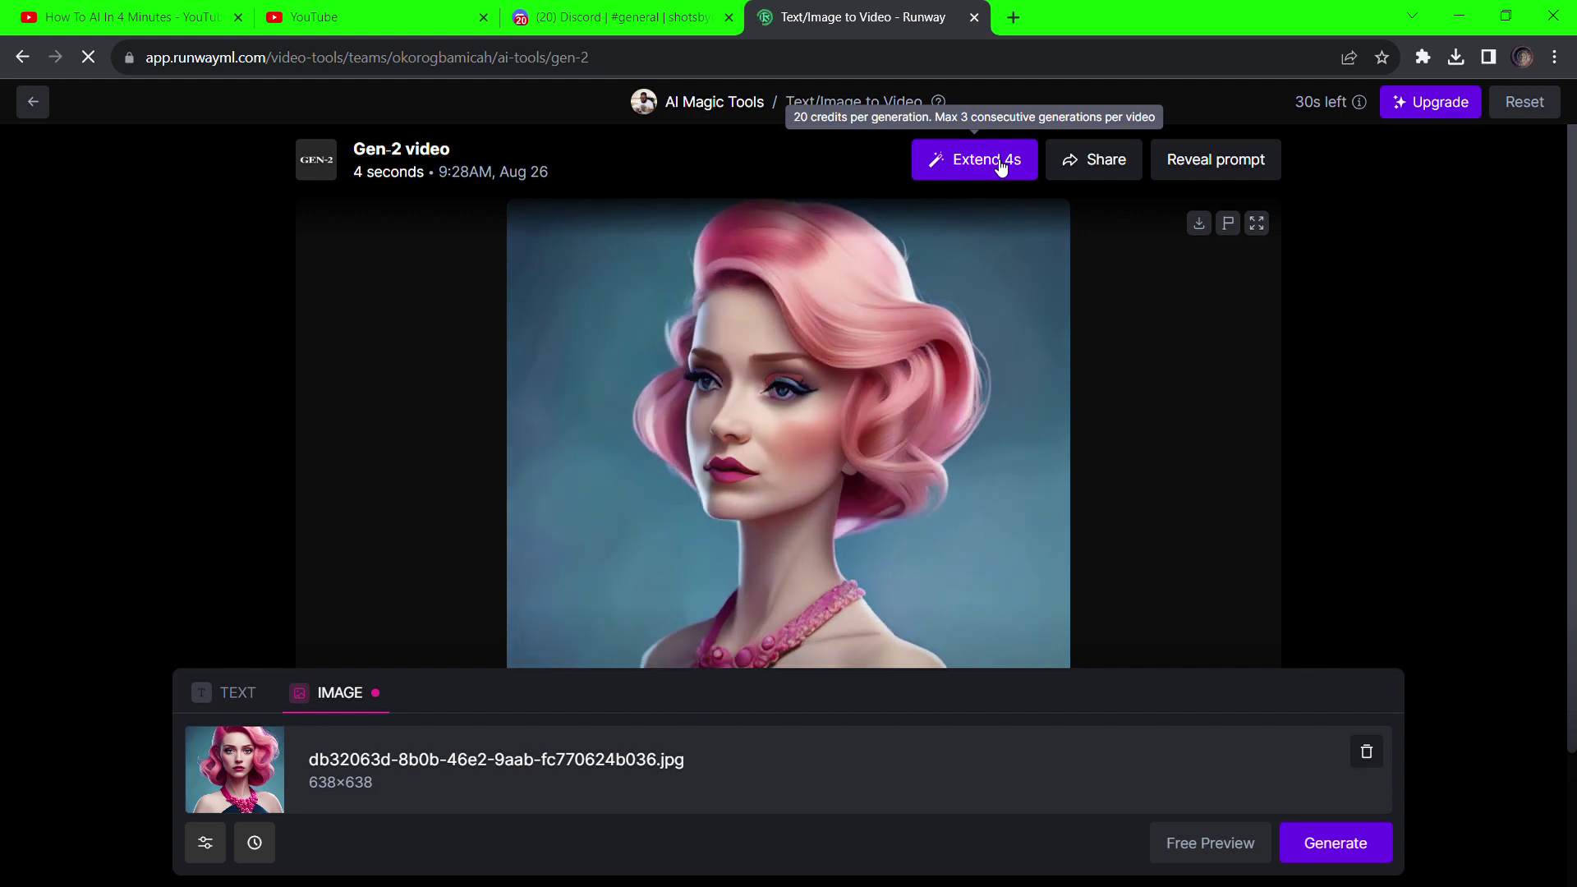
Extend the Gen-2 video by 4 seconds and play the resulting 8-second clip
left_click(1000, 164)
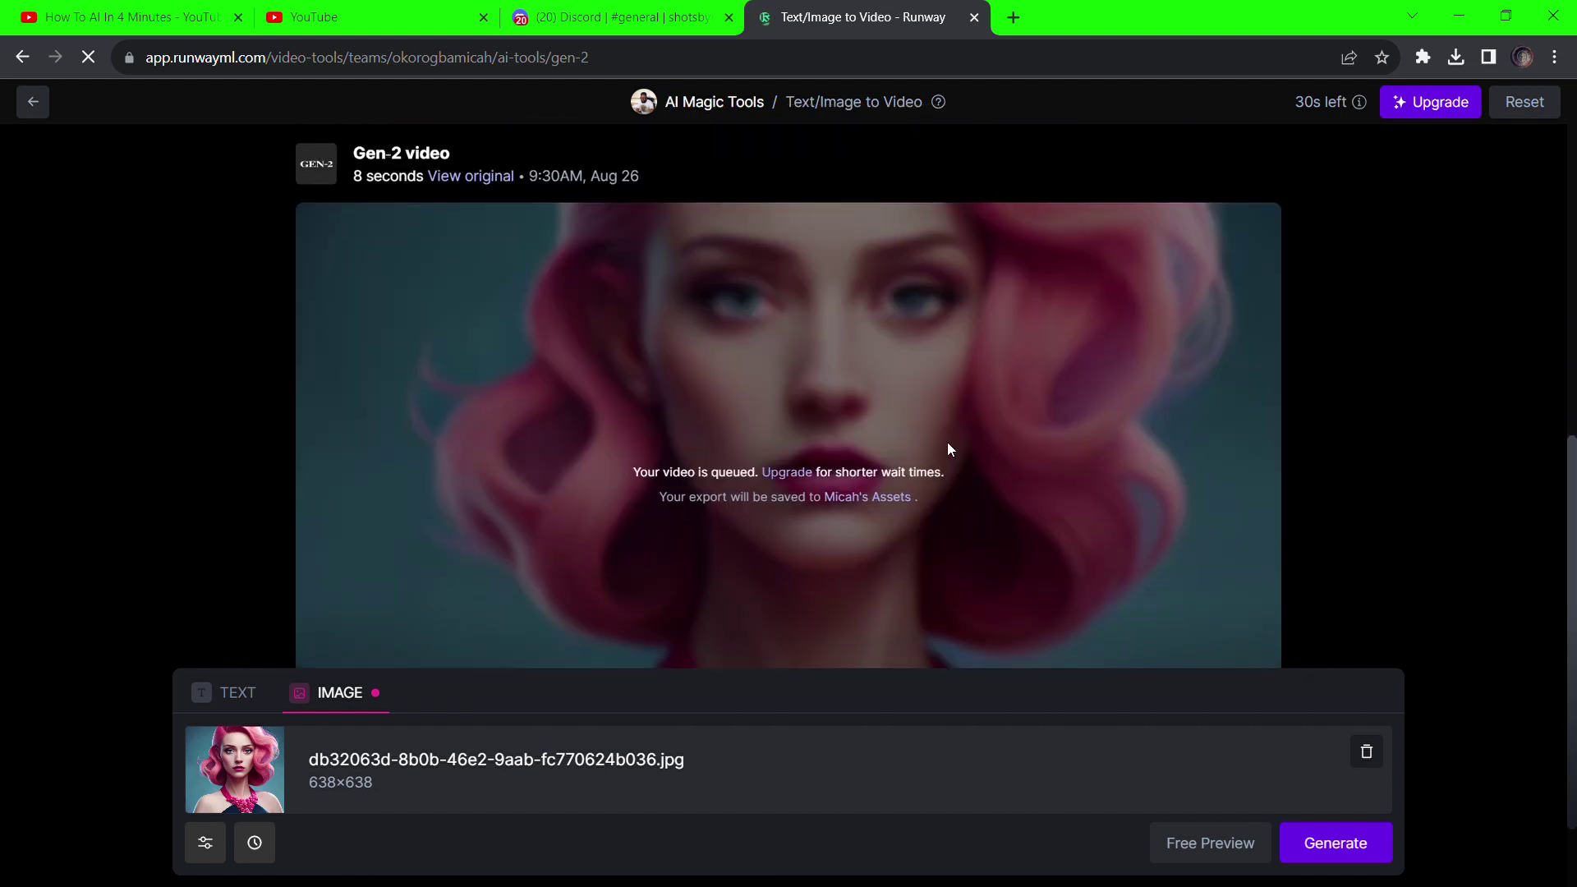
scroll(1184, 510, "down", 2)
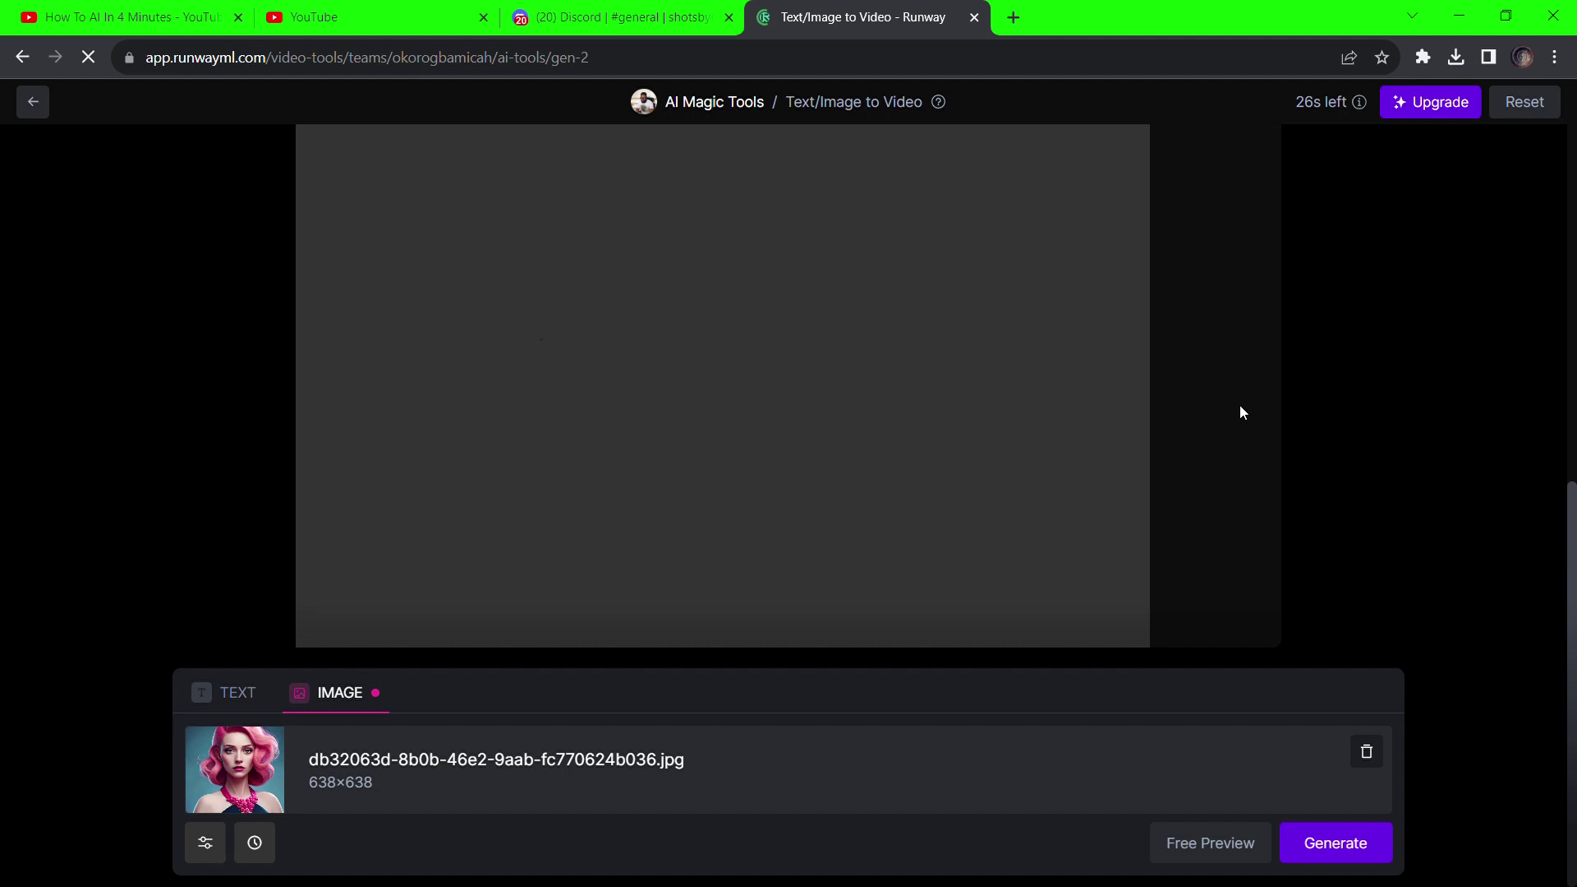
scroll(1231, 411, "up", 2)
scroll(1220, 420, "up", 1)
scroll(1220, 421, "up", 3)
scroll(1220, 420, "down", 5)
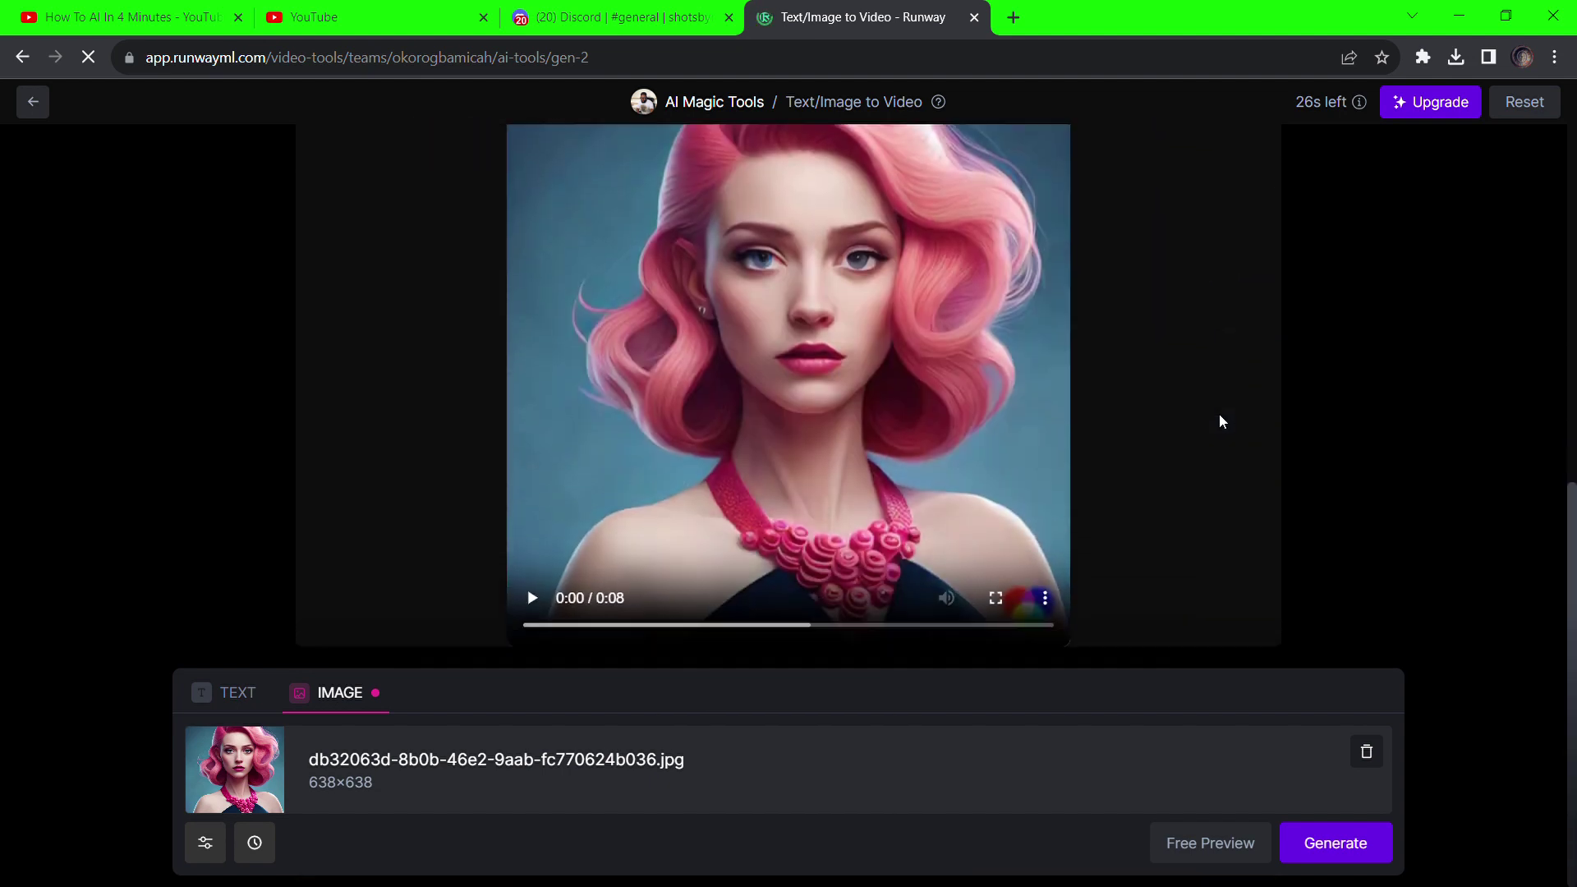
scroll(537, 605, "up", 1)
left_click(534, 620)
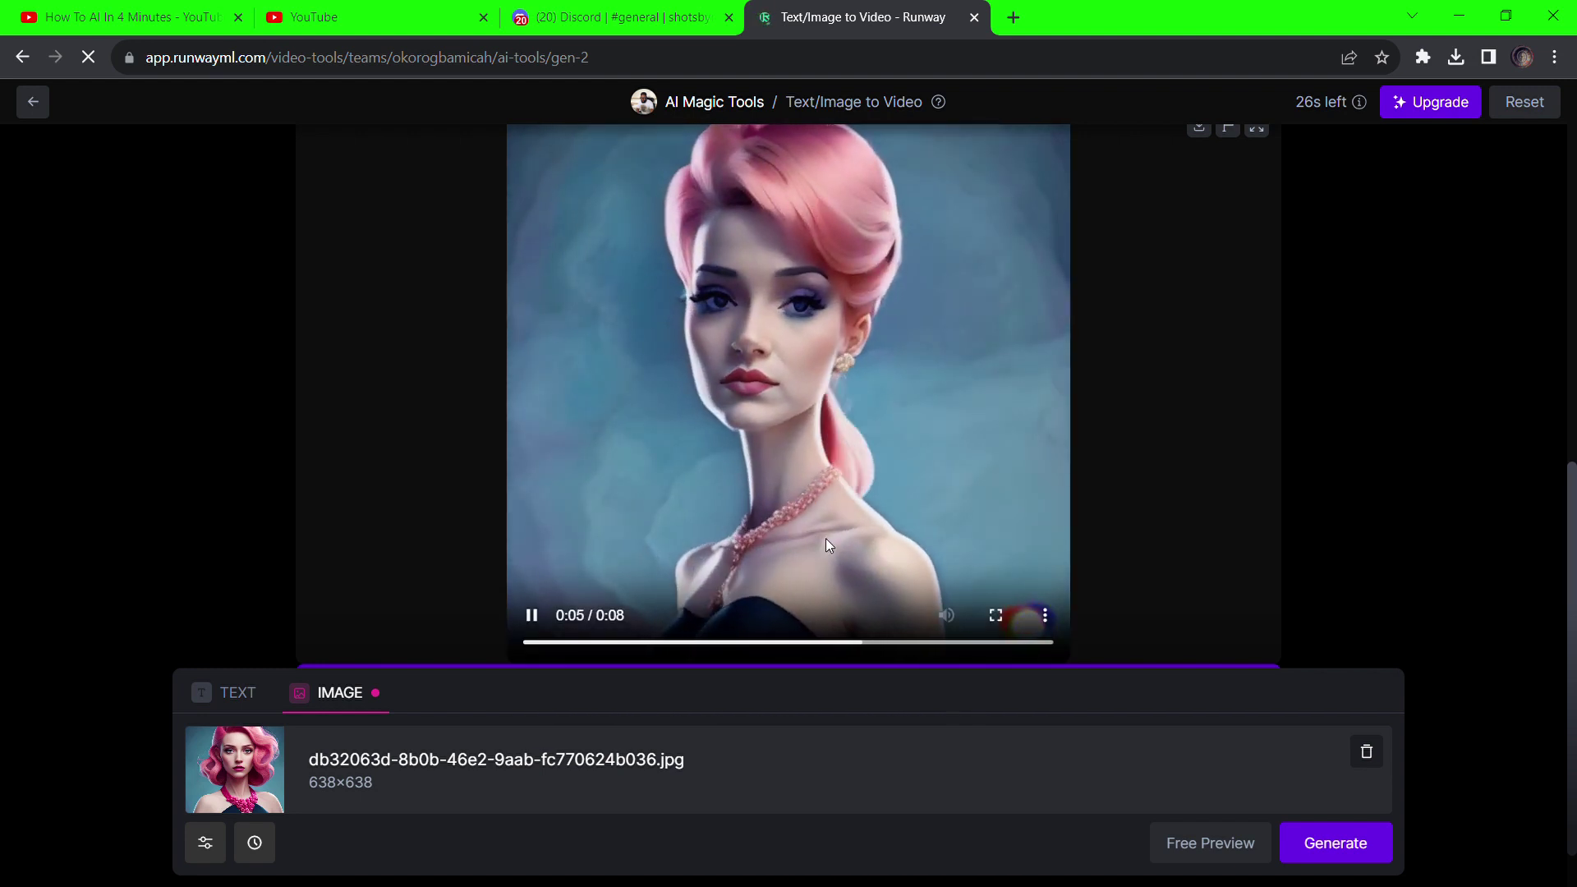
Download the 8-second Gen-2 clip with the download icon above the video
scroll(938, 472, "up", 1)
scroll(938, 472, "up", 1)
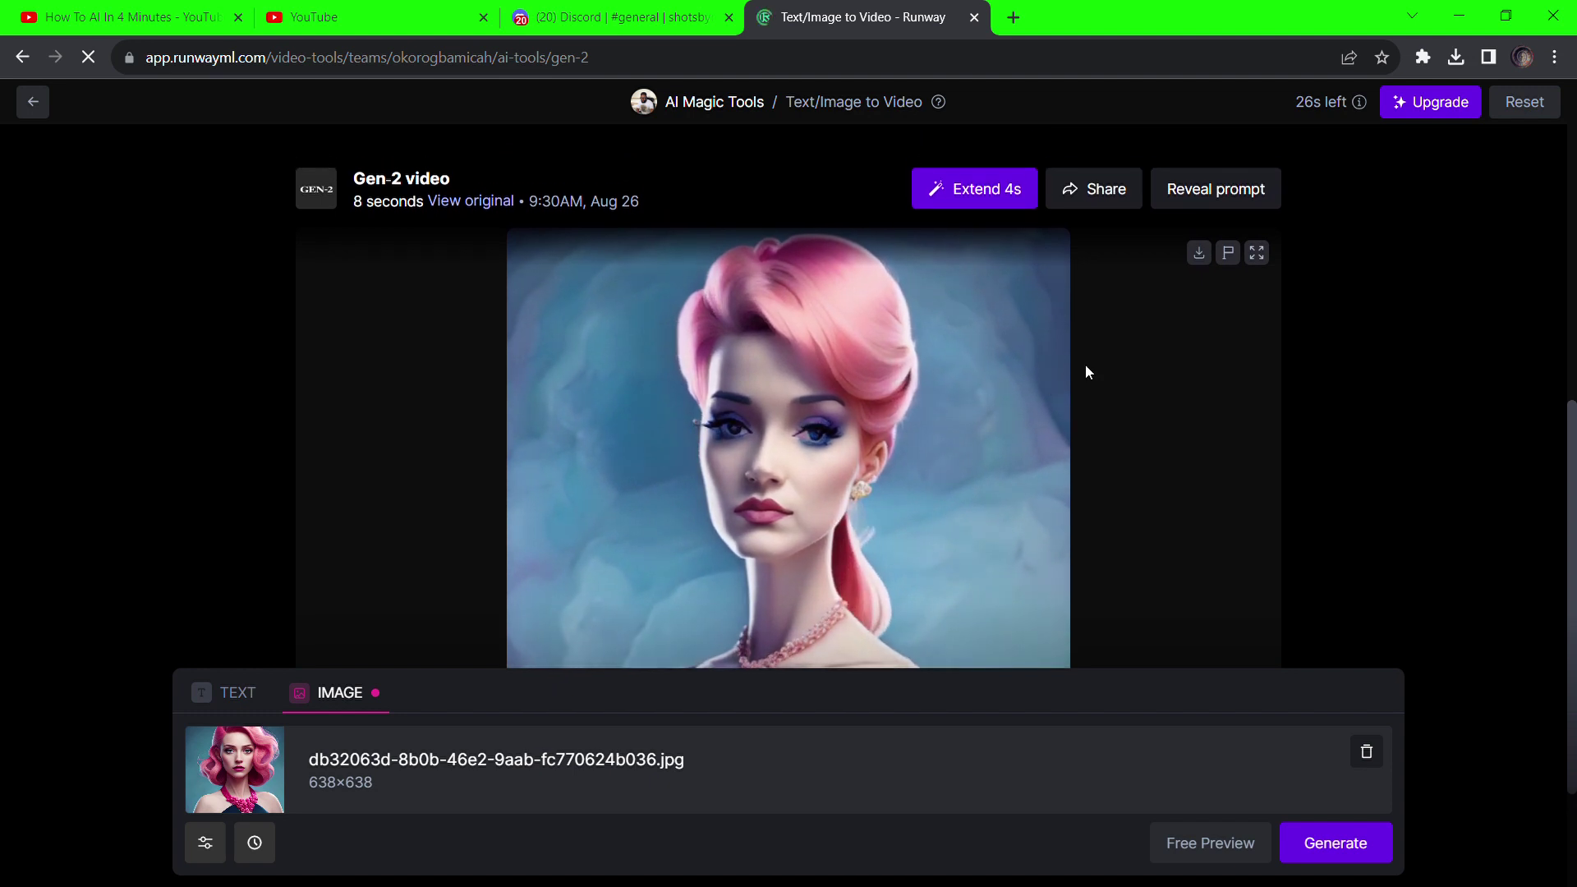
left_click(1205, 259)
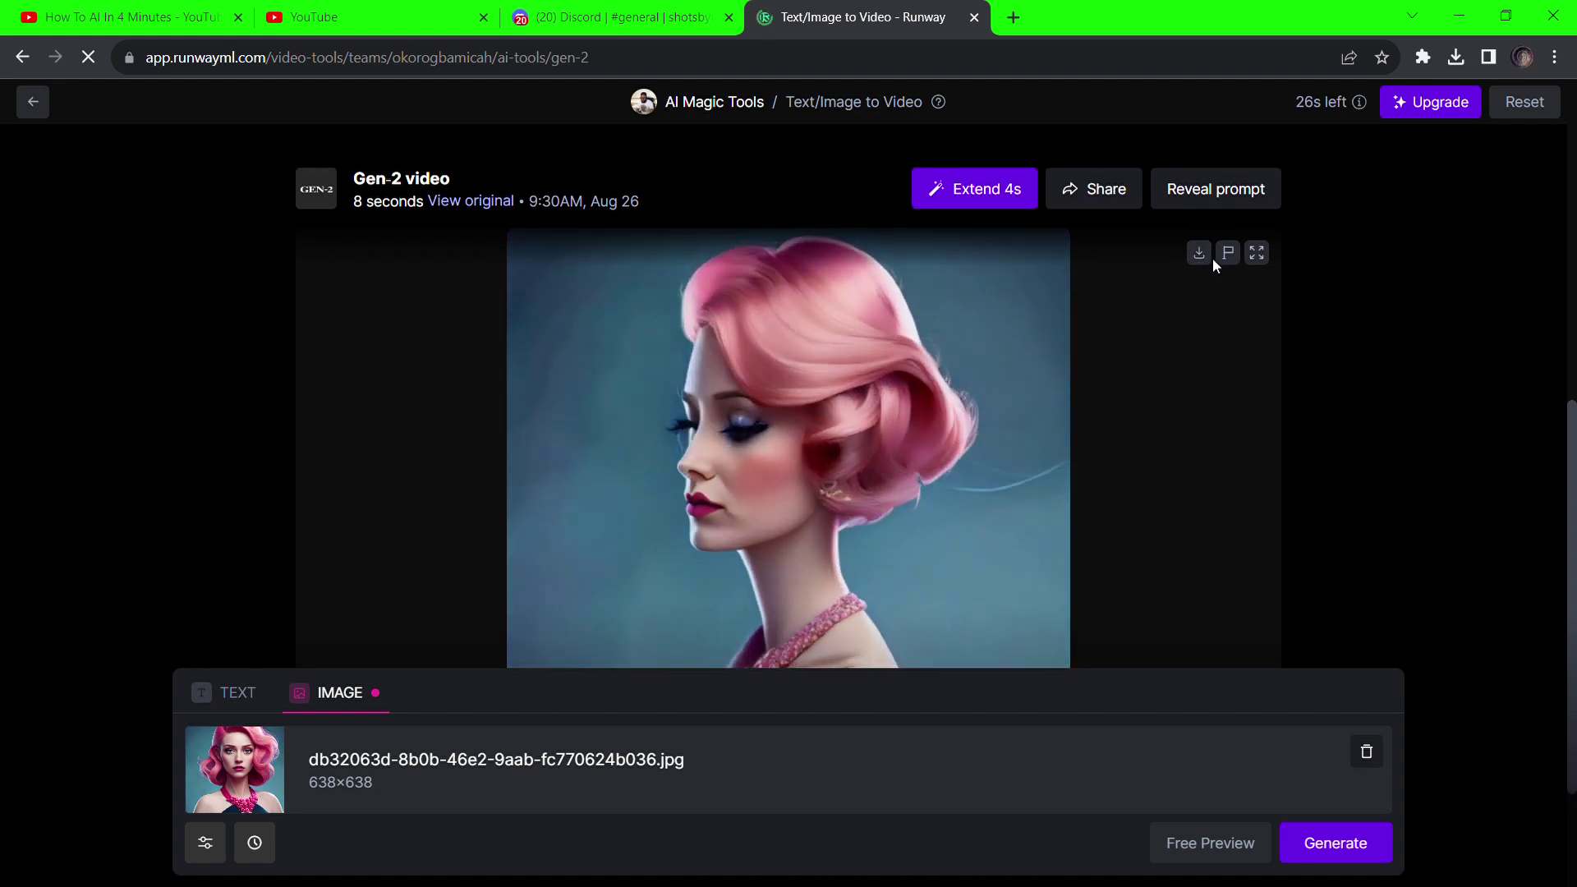
scroll(1136, 403, "down", 2)
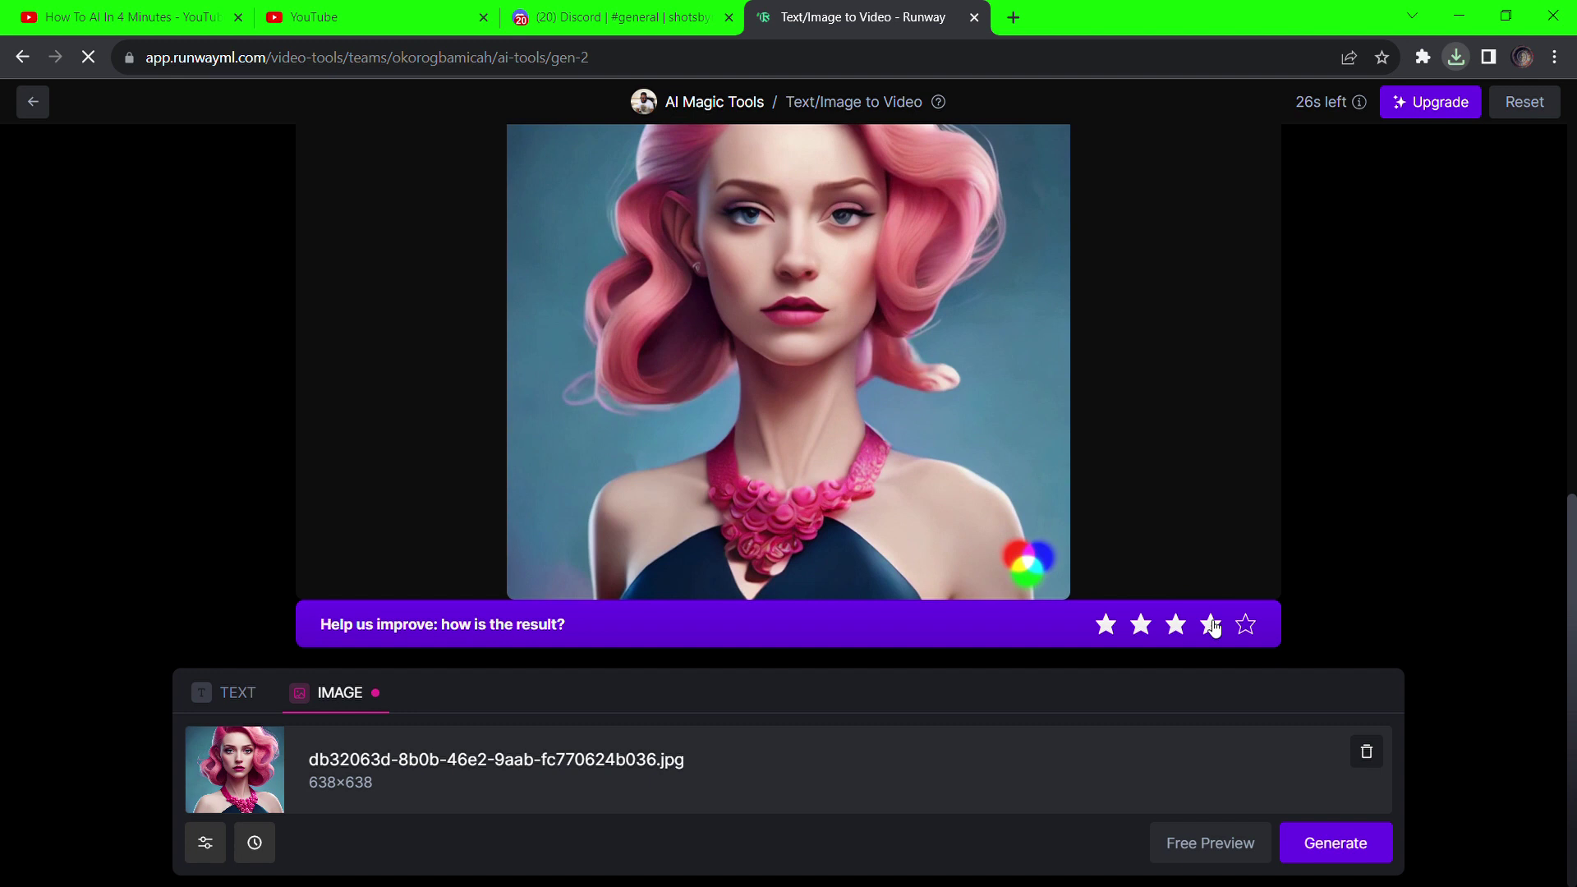
scroll(1126, 511, "down", 5)
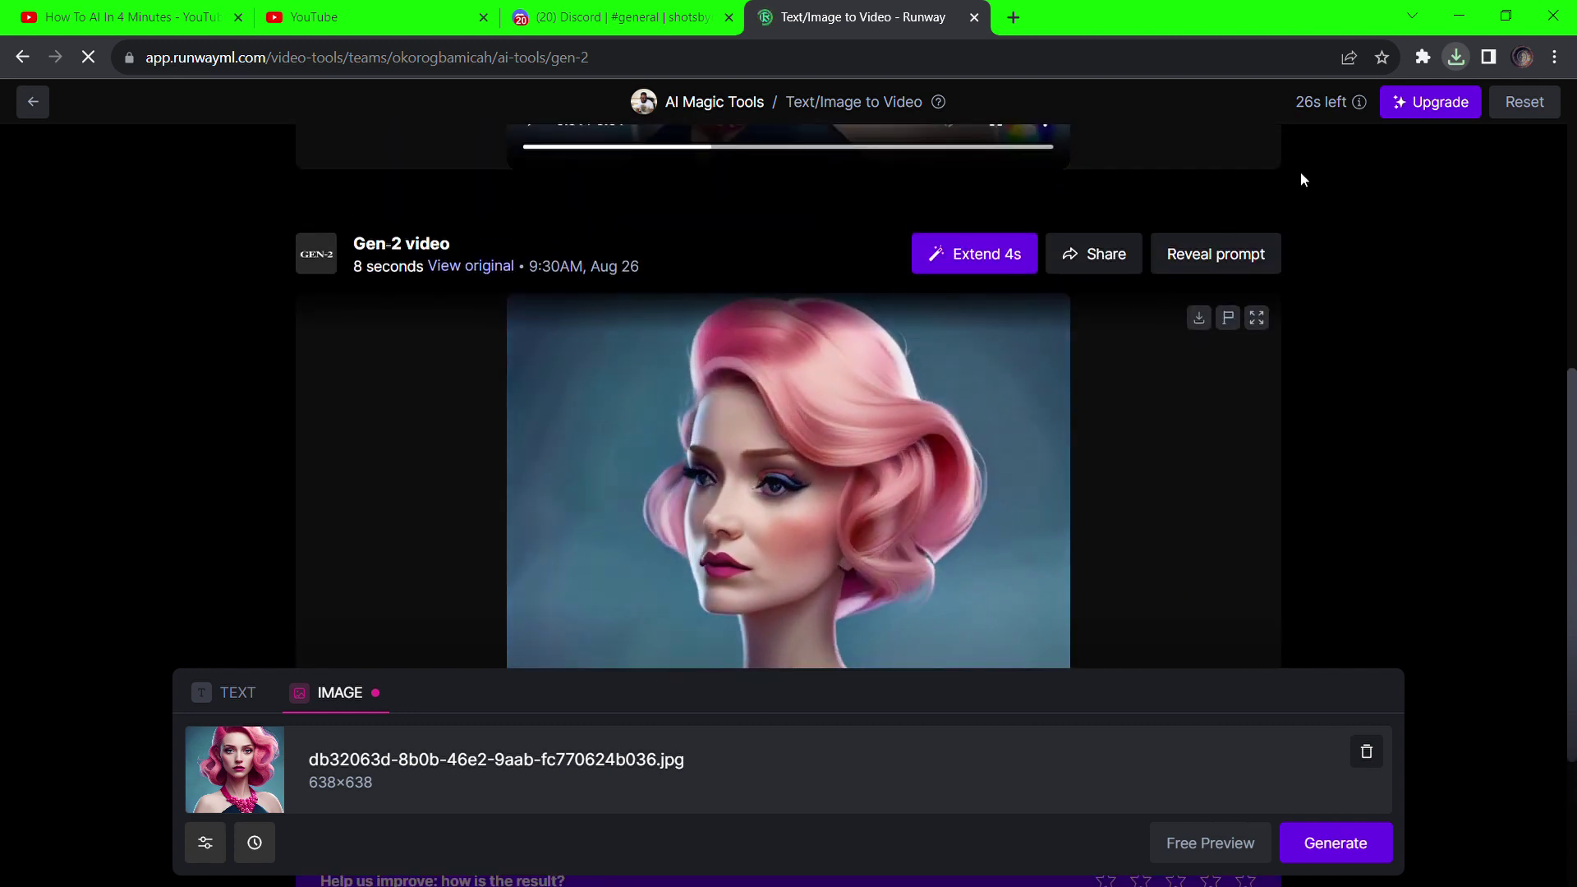